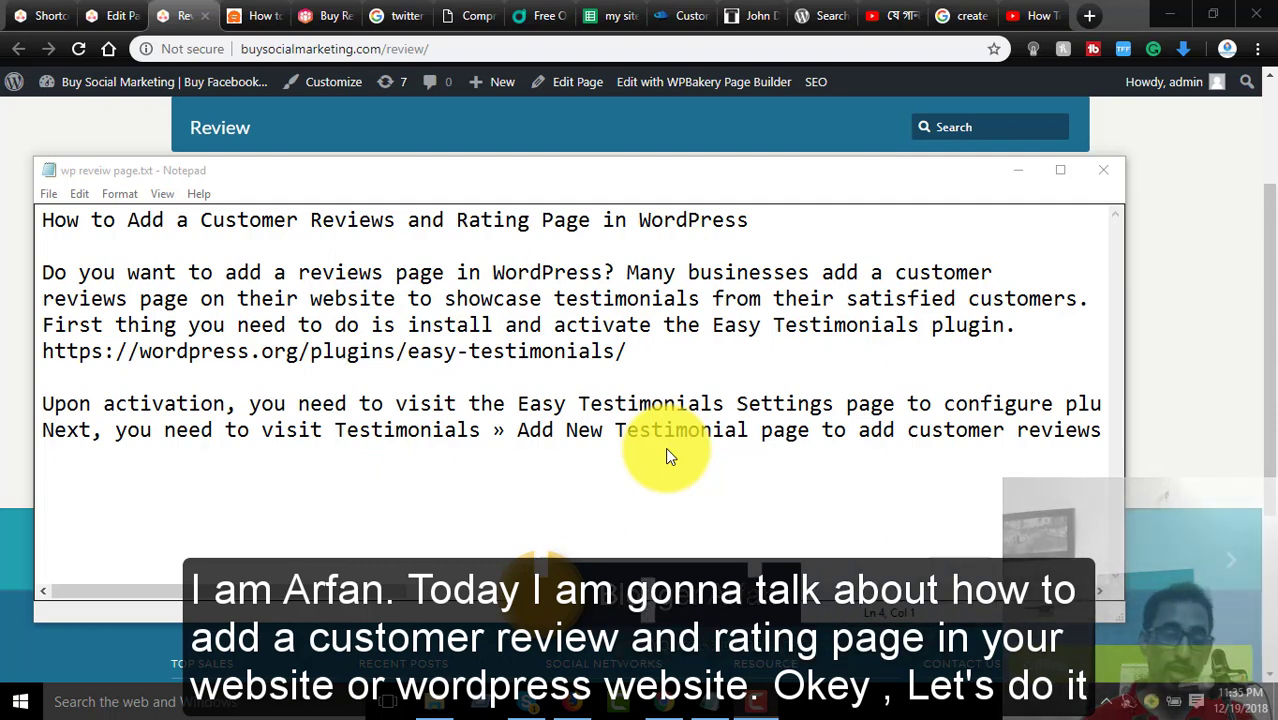
View the sample testimonial on the website's Review page, and return to the Easy Testimonials shortcode generator page.
{"action": "left_click", "coordinate": [110, 131]}
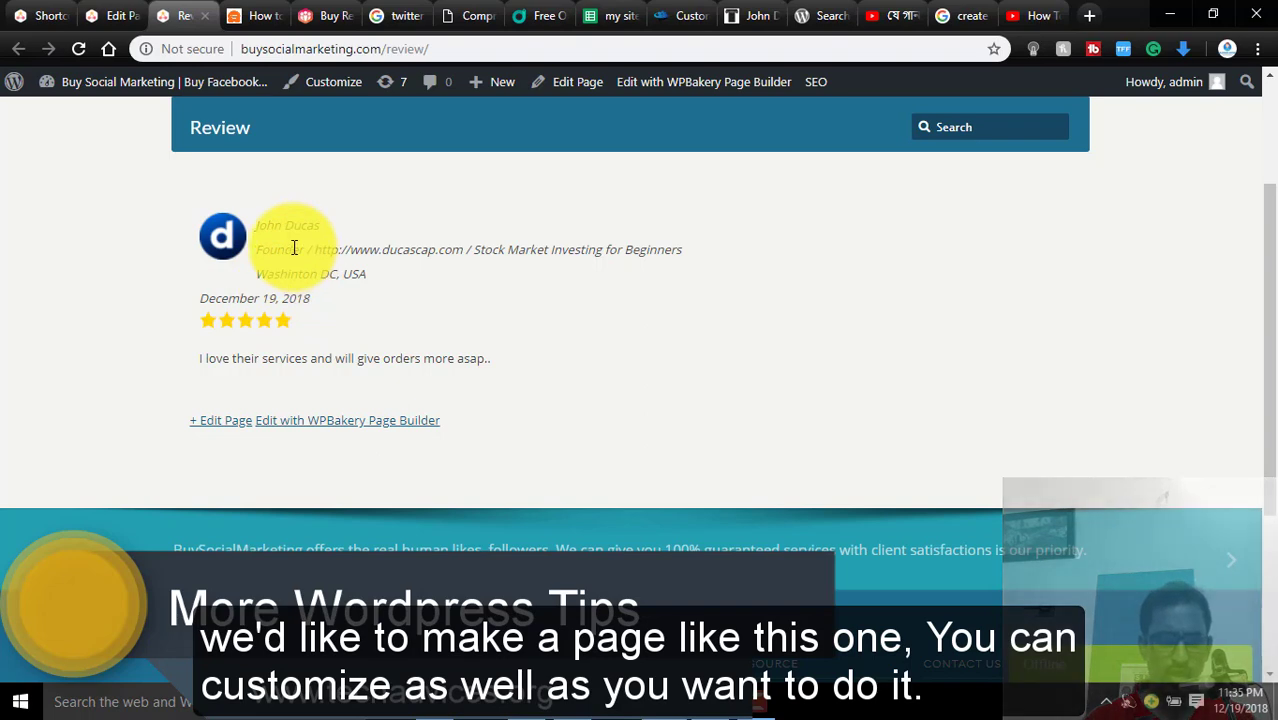
{"action": "left_click", "coordinate": [105, 15]}
{"action": "left_click", "coordinate": [33, 16]}
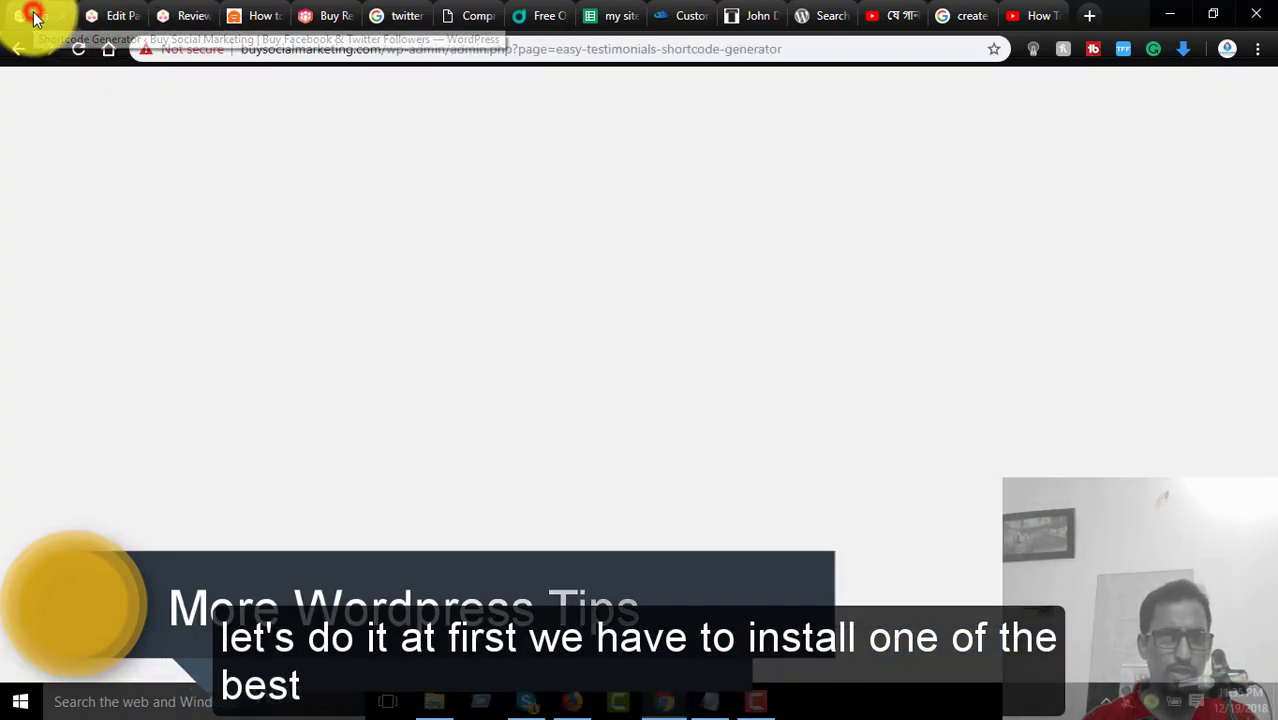
Read the Notepad notes on installing and activating the Easy Testimonials plugin.
{"action": "left_click", "coordinate": [710, 701]}
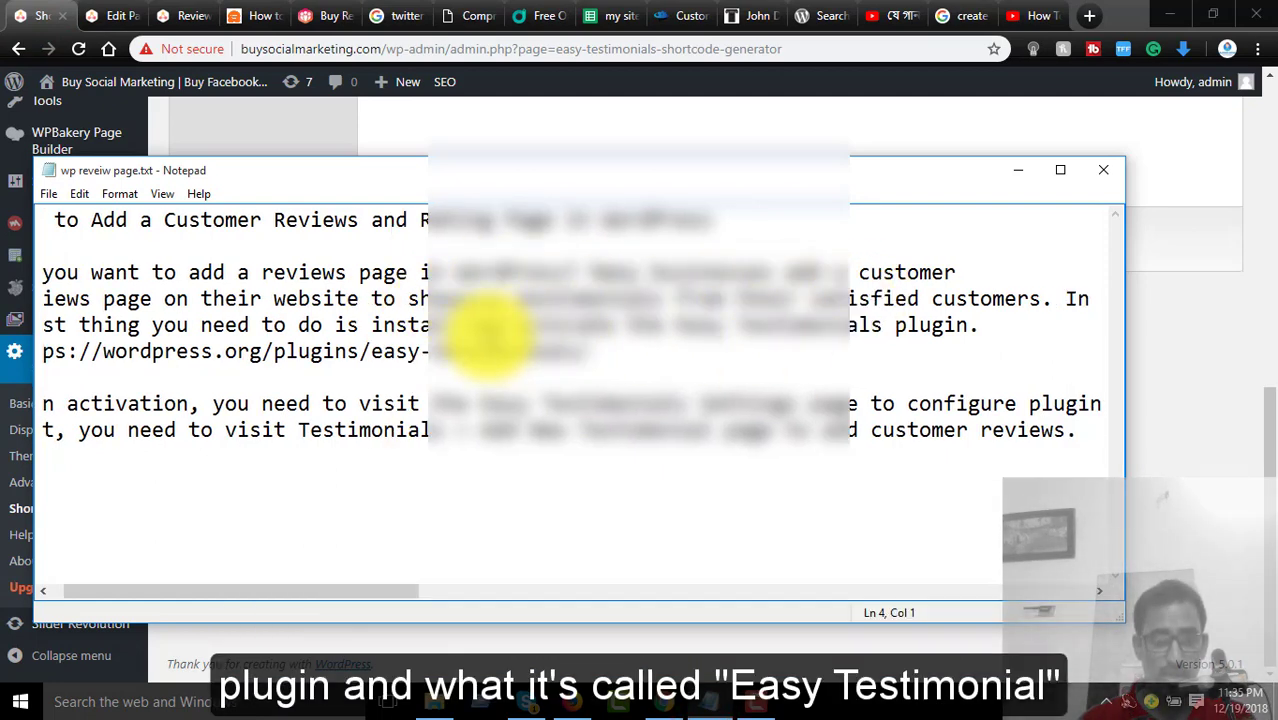
{"action": "left_click_drag", "start_coordinate": [590, 352], "coordinate": [55, 352]}
{"action": "left_click", "coordinate": [45, 322]}
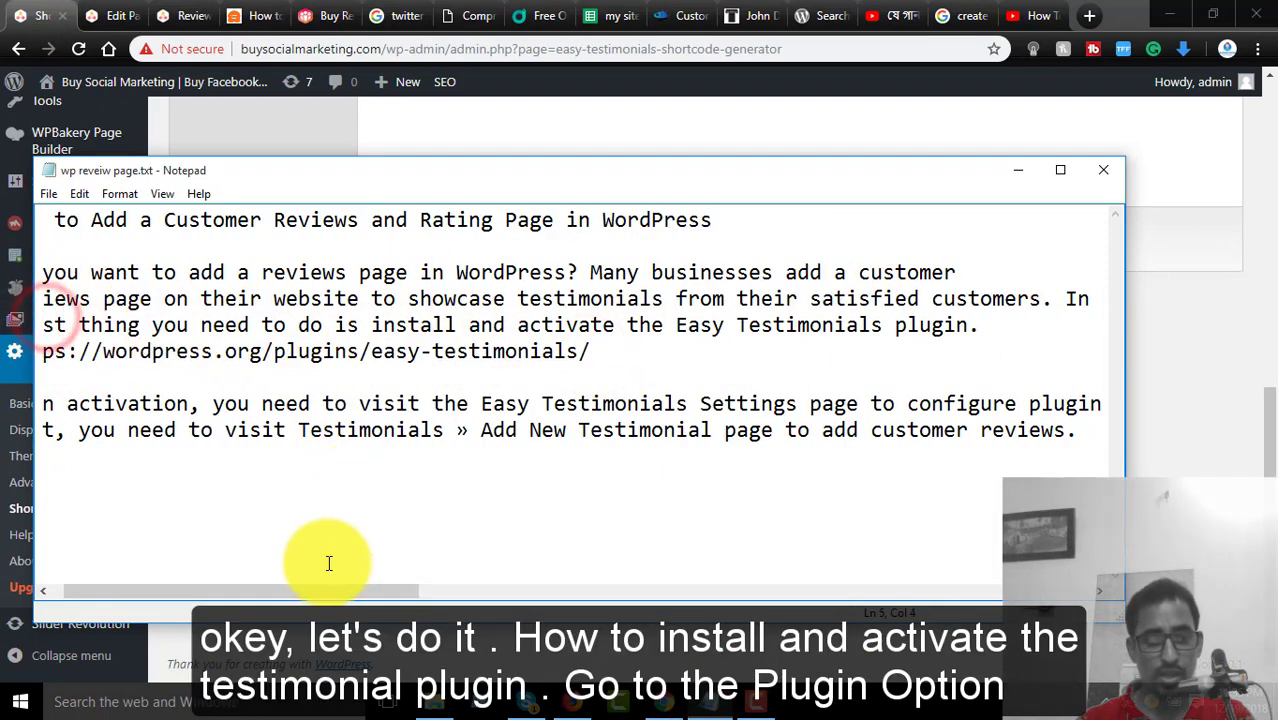
{"action": "left_click_drag", "start_coordinate": [326, 587], "coordinate": [314, 588]}
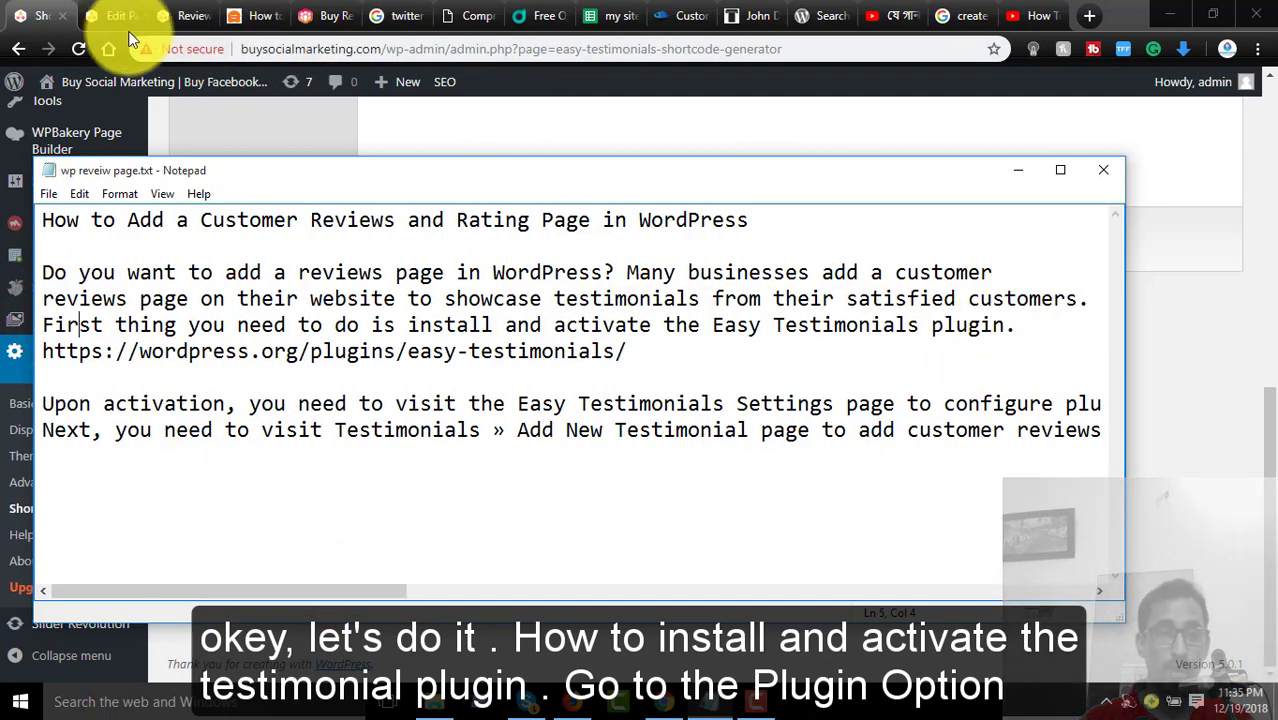
Switch back to the WordPress admin in the browser and open the page for adding new plugins.
{"action": "left_click", "coordinate": [40, 15]}
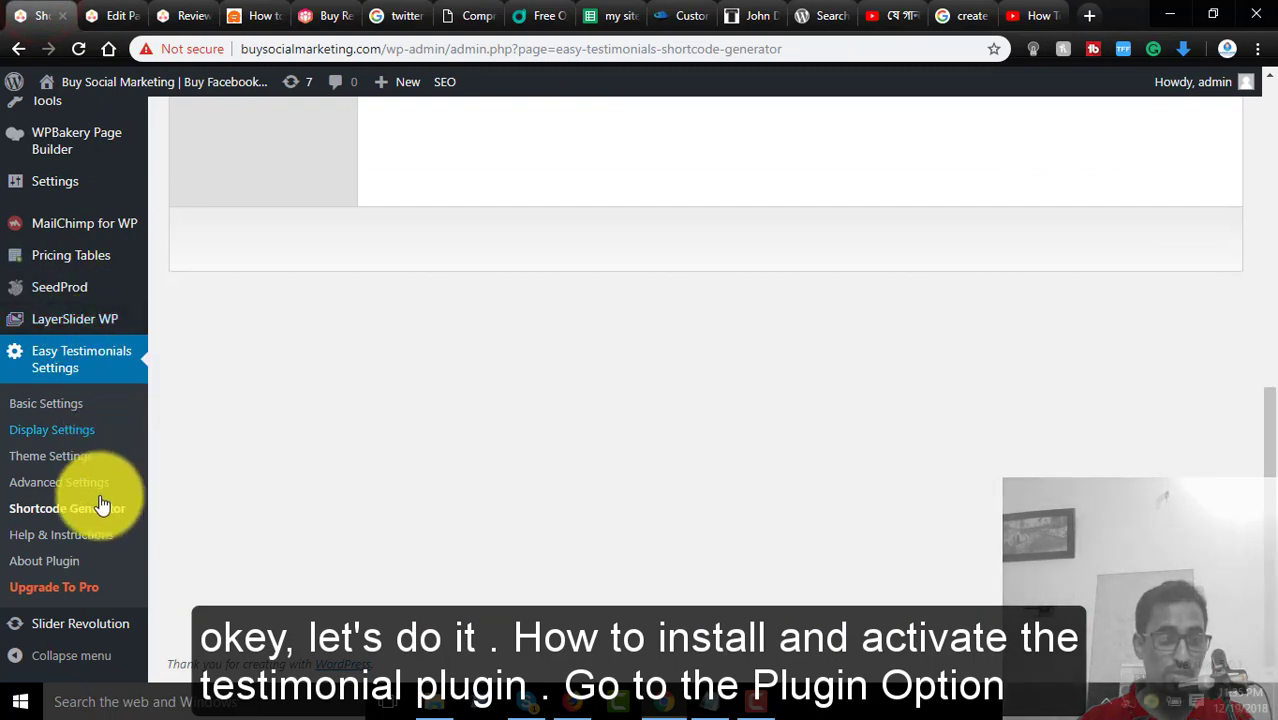
{"action": "scroll", "coordinate": [83, 360], "scroll_direction": "up", "scroll_amount": 2}
{"action": "scroll", "coordinate": [83, 360], "scroll_direction": "up", "scroll_amount": 2}
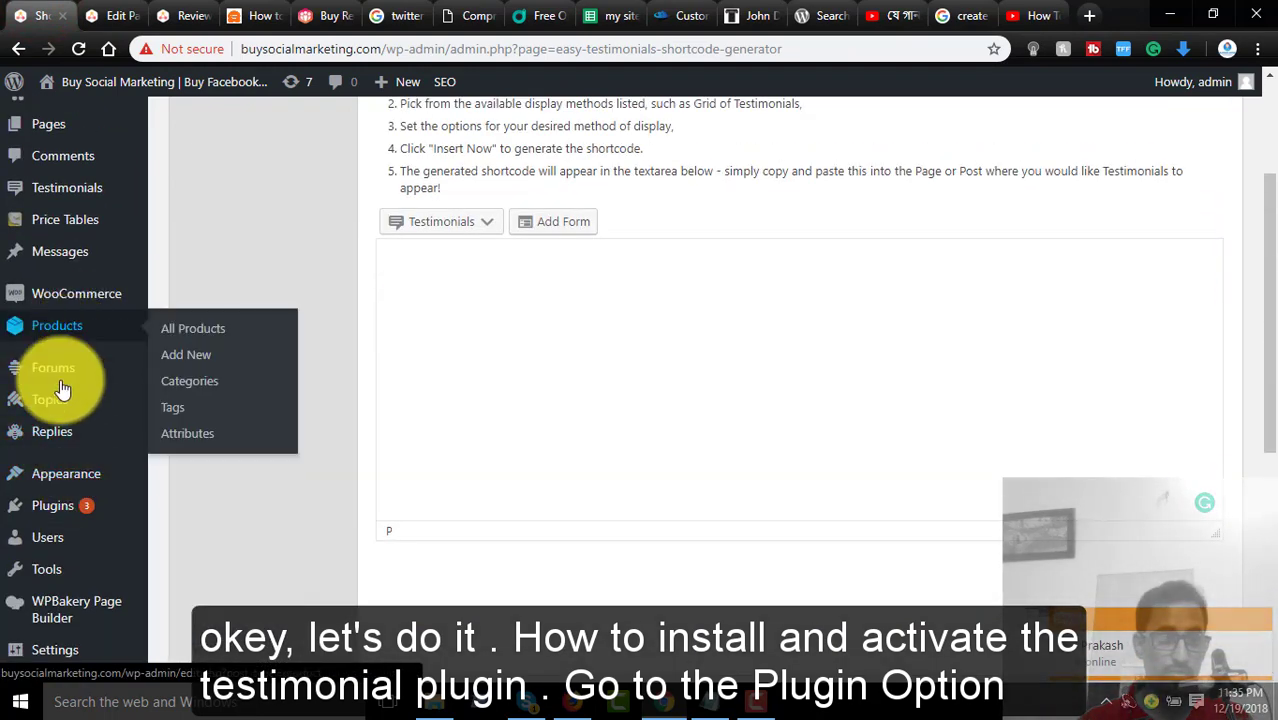
{"action": "scroll", "coordinate": [60, 330], "scroll_direction": "up", "scroll_amount": 1}
{"action": "scroll", "coordinate": [83, 340], "scroll_direction": "down", "scroll_amount": 3}
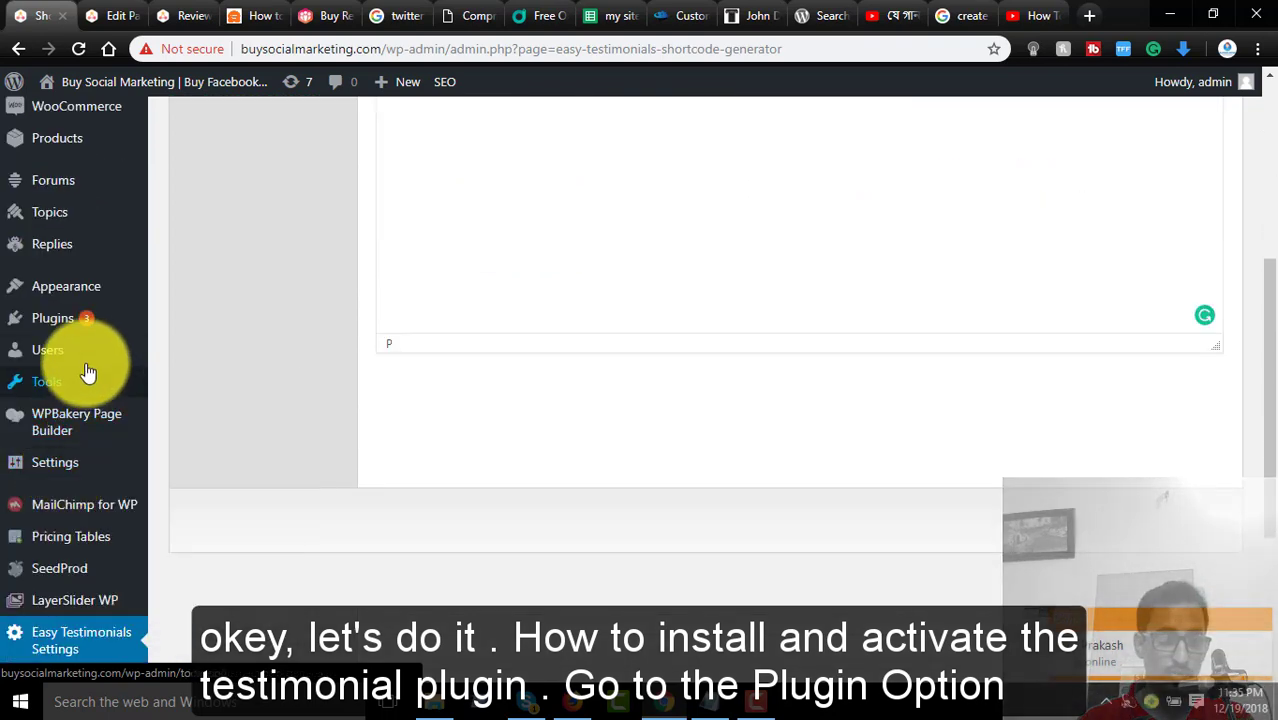
{"action": "mouse_move", "coordinate": [86, 325]}
{"action": "left_click", "coordinate": [177, 350]}
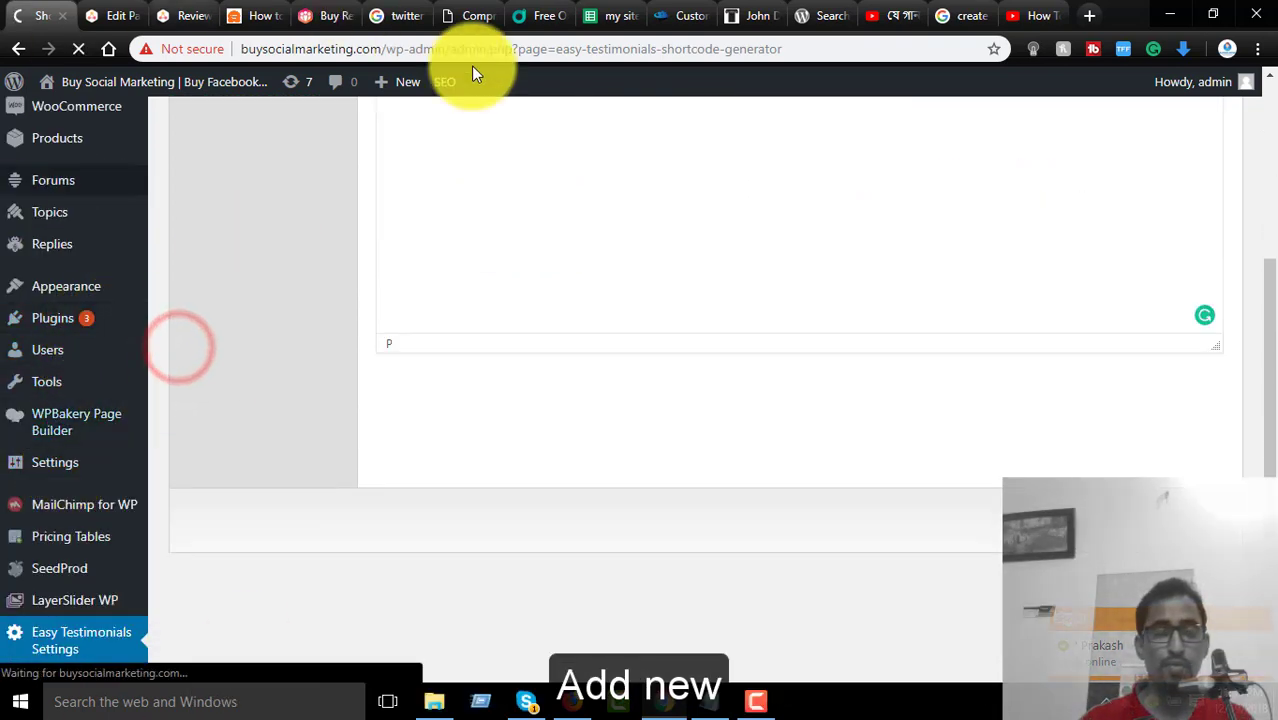
Search the plugin directory for "Easy Testimonials", using the plugin name copied from the Notepad notes.
{"action": "left_click", "coordinate": [730, 697]}
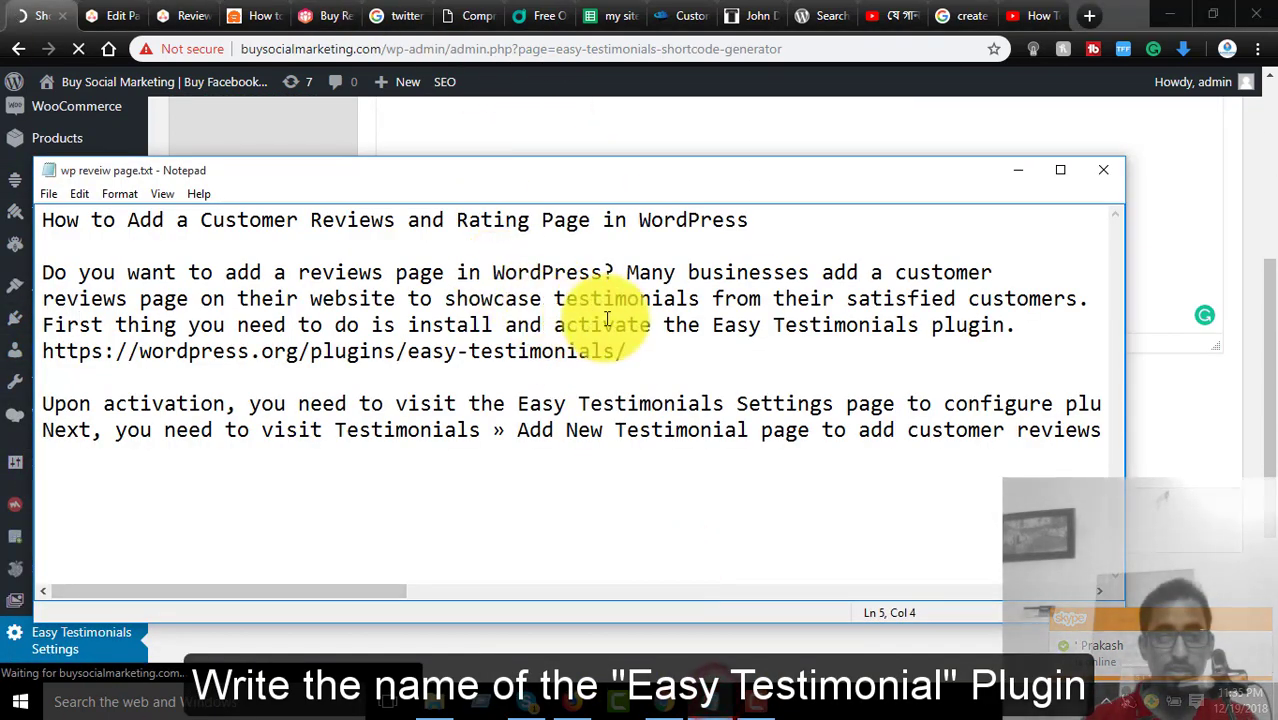
{"action": "left_click_drag", "start_coordinate": [716, 325], "coordinate": [922, 328]}
{"action": "right_click", "coordinate": [912, 332]}
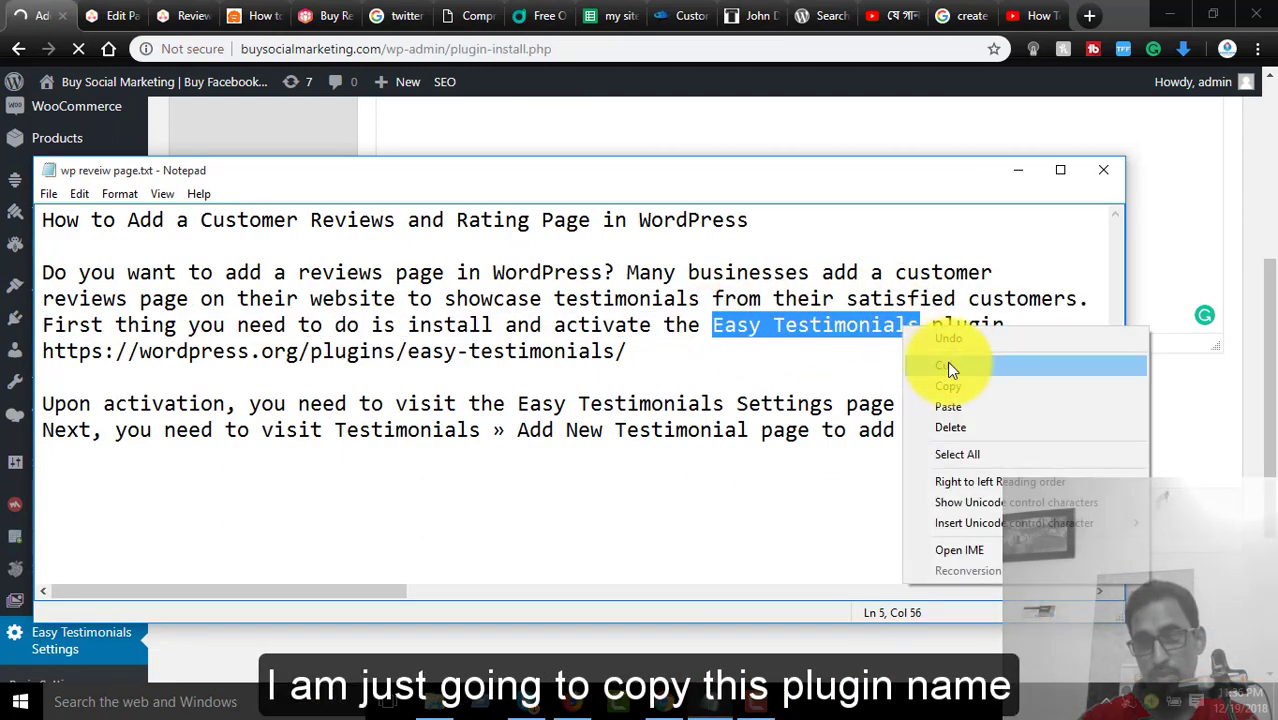
{"action": "left_click", "coordinate": [958, 383]}
{"action": "left_click", "coordinate": [845, 133]}
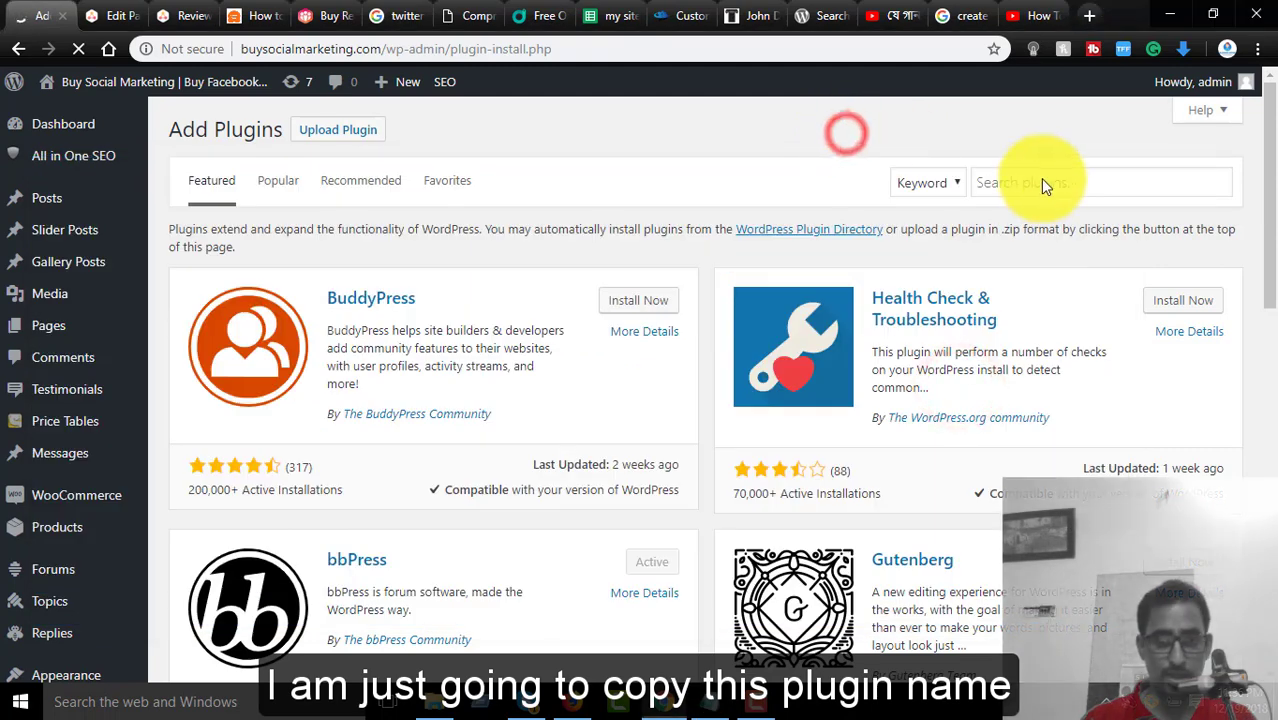
{"action": "left_click", "coordinate": [1041, 177]}
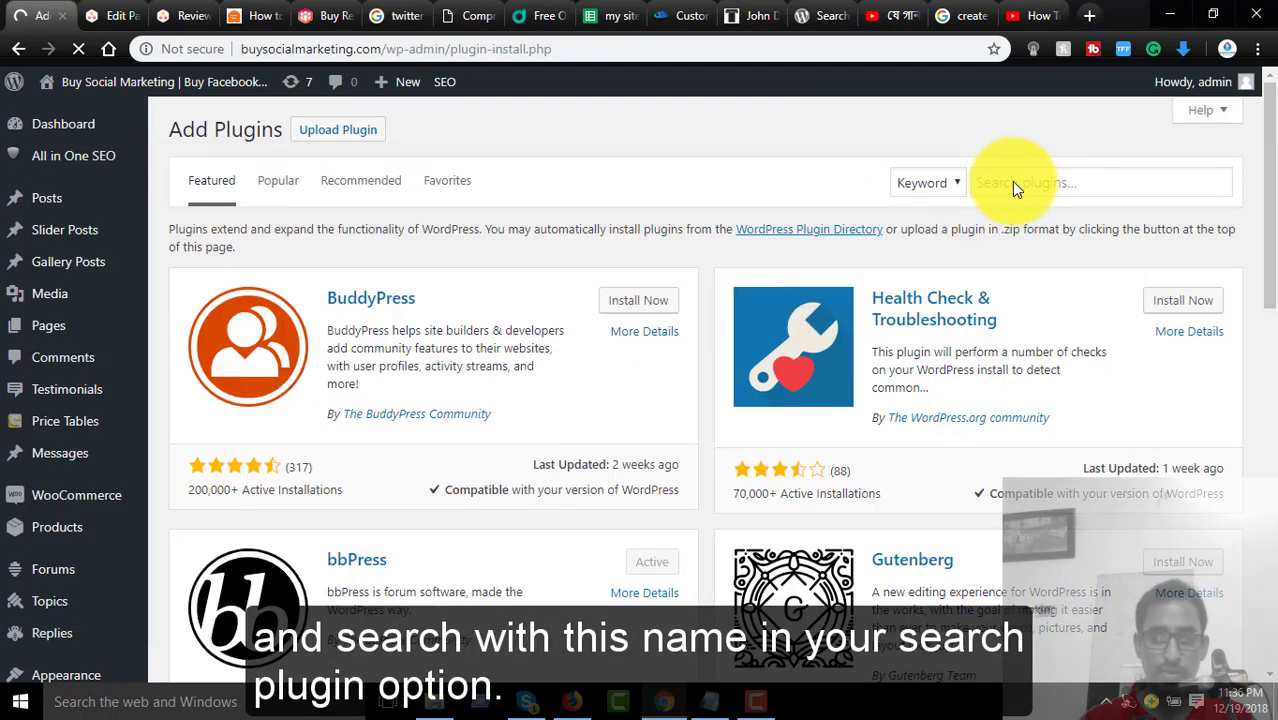
{"action": "right_click", "coordinate": [1043, 183]}
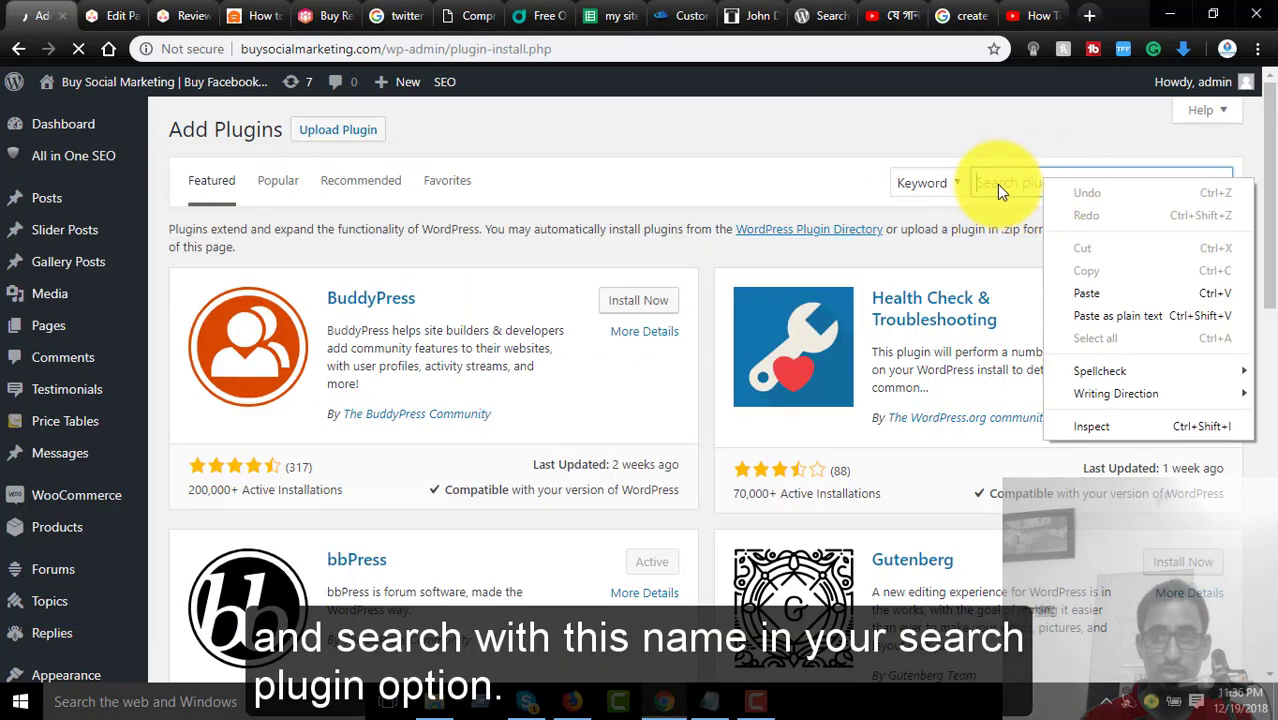
{"action": "left_click", "coordinate": [1043, 295]}
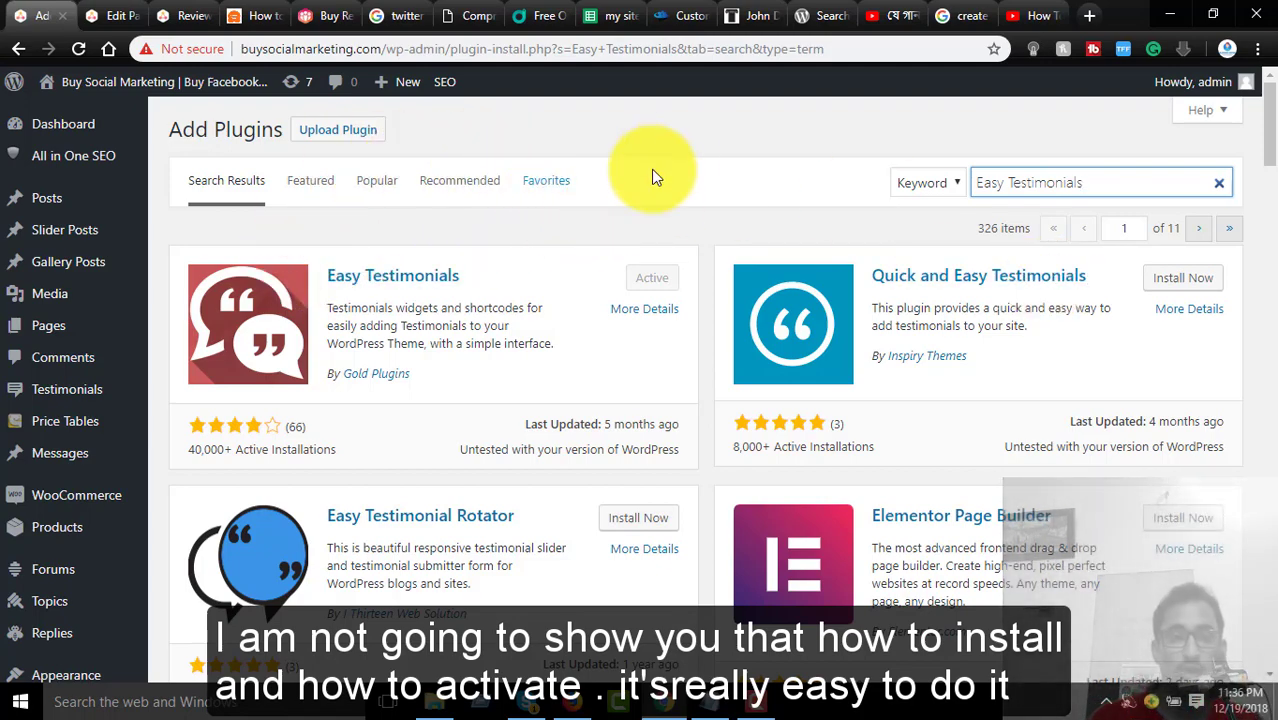
Open the Basic Settings of Easy Testimonials and look over the basic options.
{"action": "scroll", "coordinate": [80, 271], "scroll_direction": "down", "scroll_amount": 3}
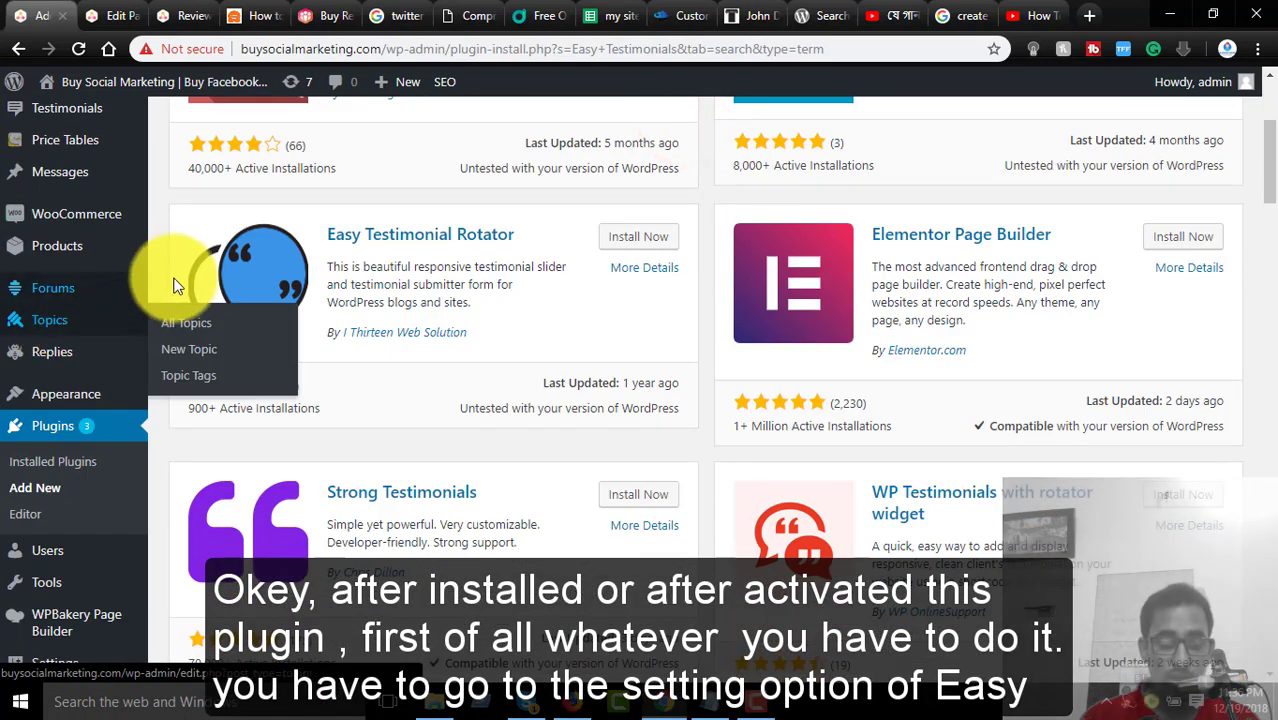
{"action": "scroll", "coordinate": [105, 330], "scroll_direction": "down", "scroll_amount": 3}
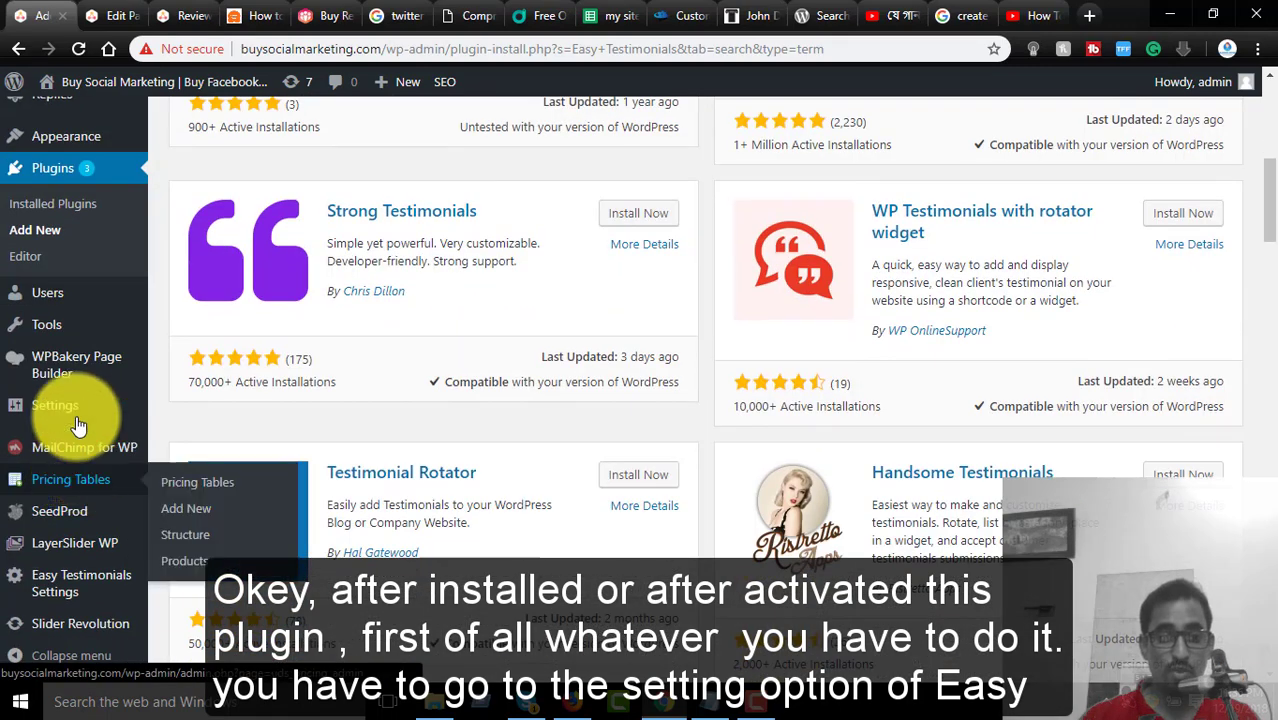
{"action": "mouse_move", "coordinate": [90, 580]}
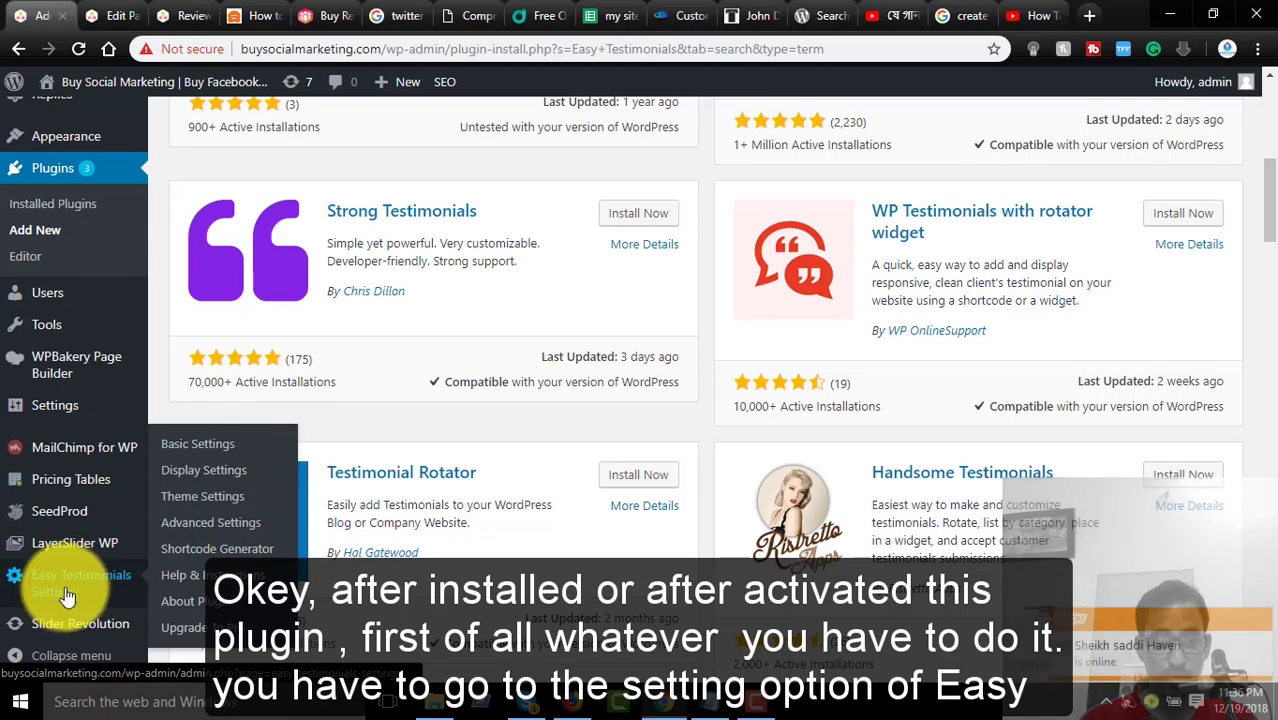
{"action": "left_click", "coordinate": [196, 444]}
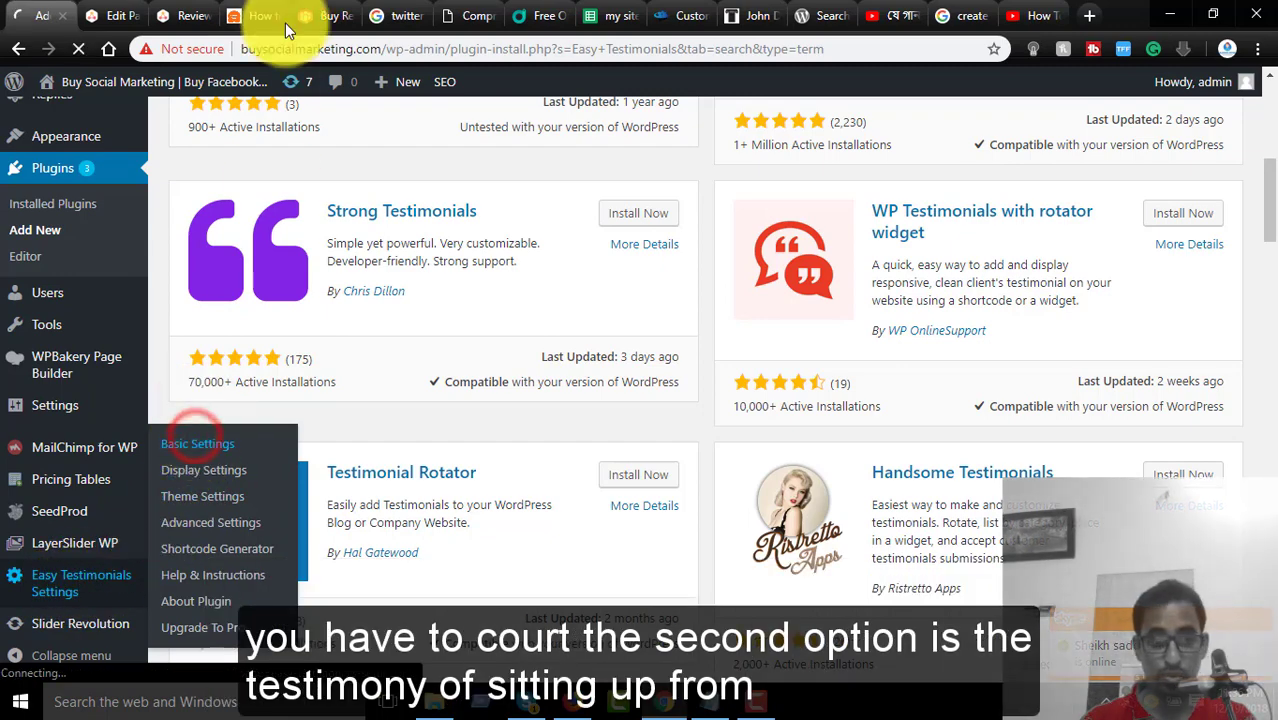
{"action": "scroll", "coordinate": [383, 273], "scroll_direction": "down", "scroll_amount": 3}
{"action": "scroll", "coordinate": [383, 273], "scroll_direction": "up", "scroll_amount": 2}
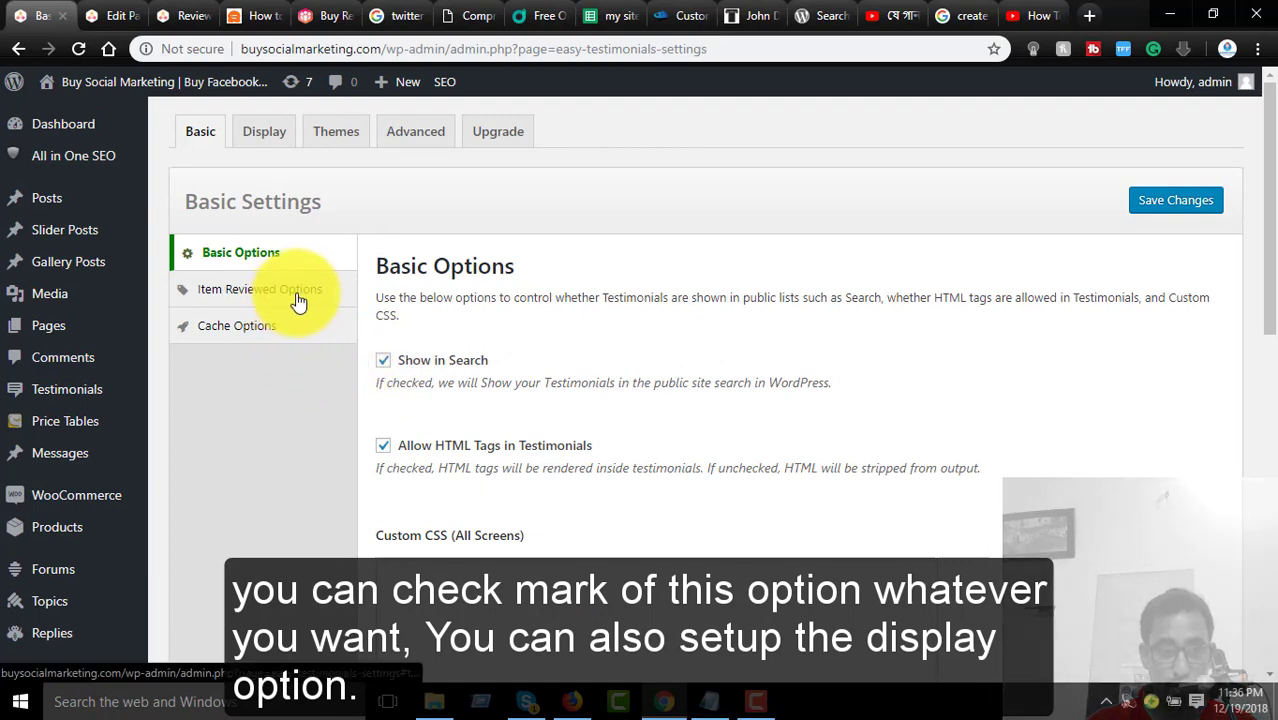
Set the testimonial excerpt length to 40 words in the Easy Testimonials display settings.
{"action": "left_click", "coordinate": [260, 136]}
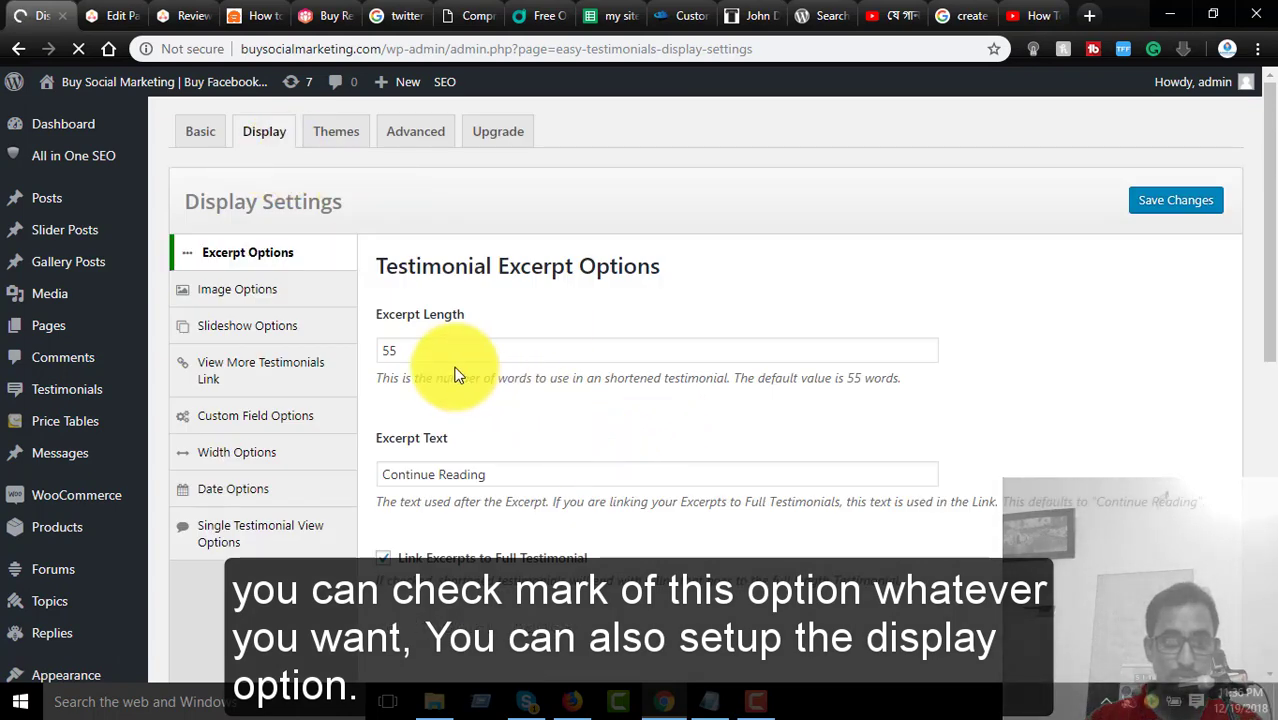
{"action": "left_click", "coordinate": [417, 355]}
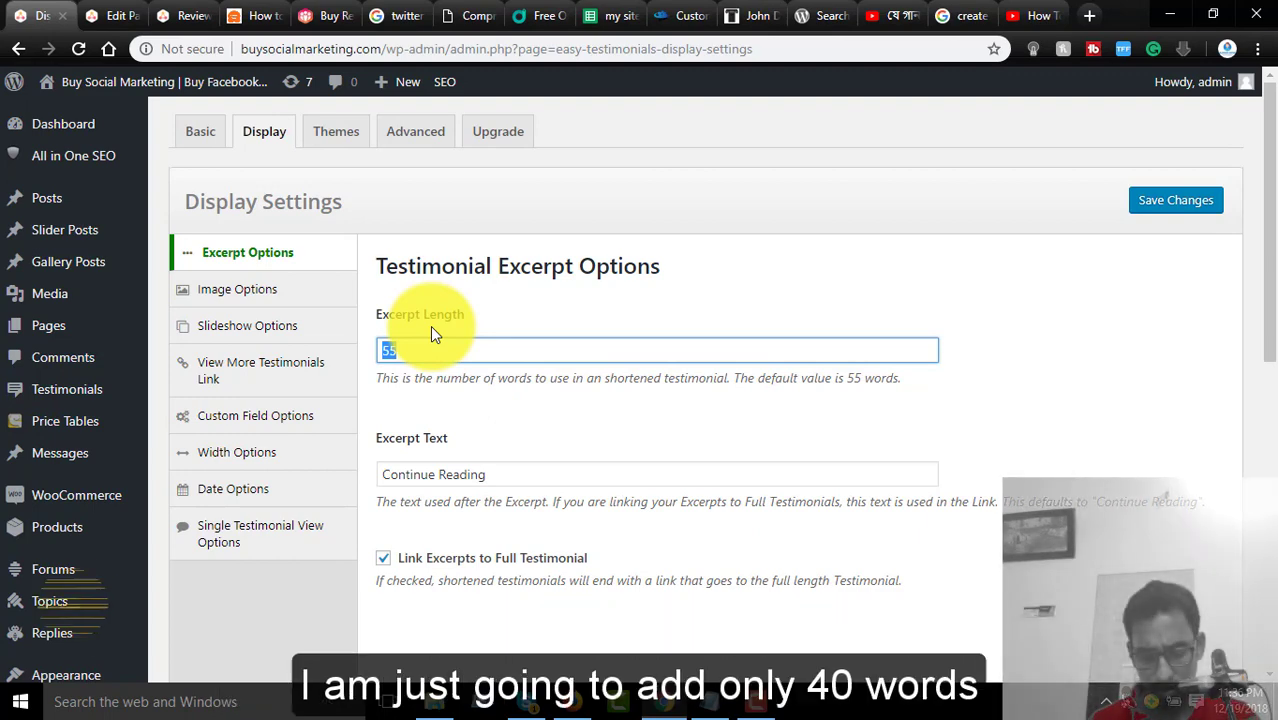
{"action": "type", "text": "40"}
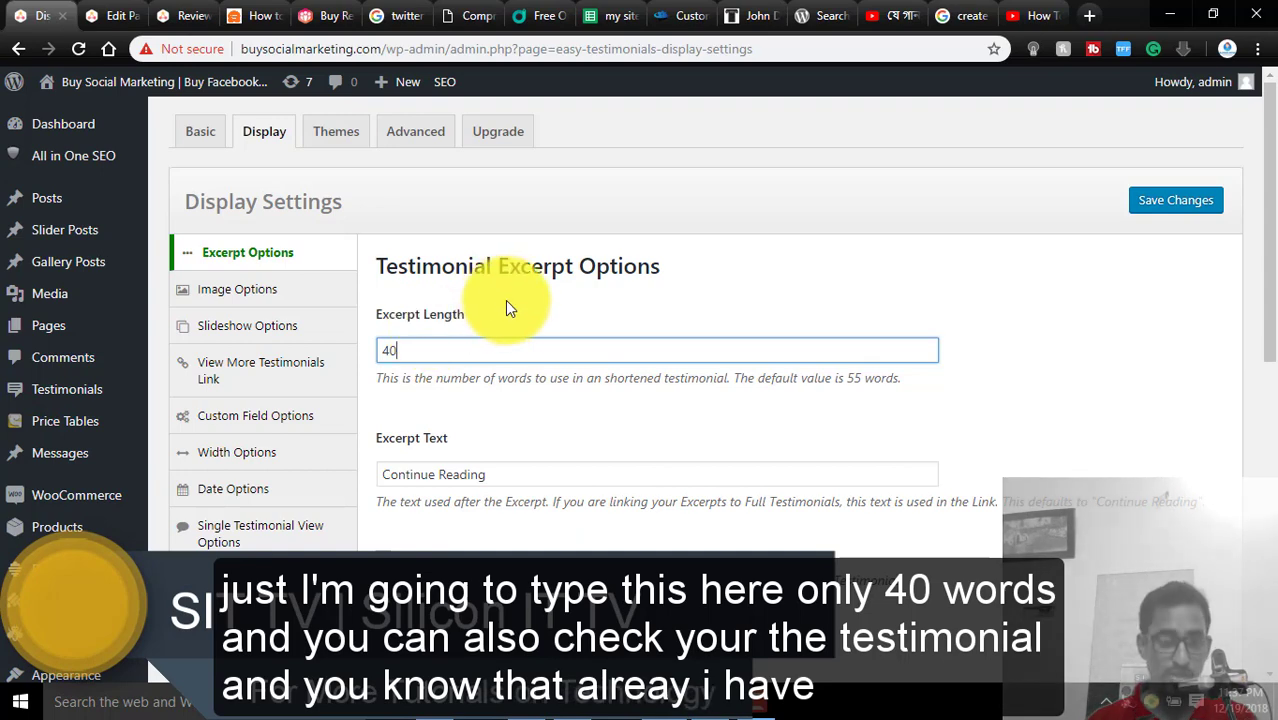
{"action": "left_click", "coordinate": [559, 317]}
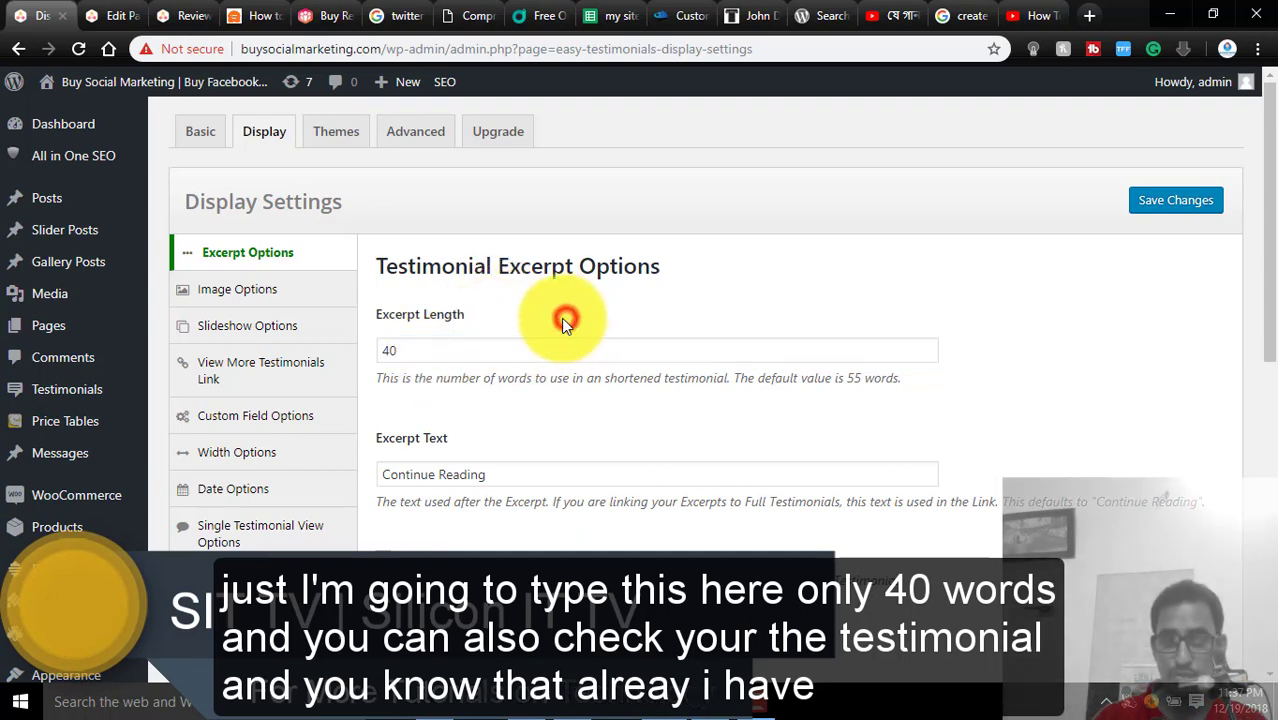
Check the picture on the Review page and set the testimonial image size to Testimonial User 71x71.
{"action": "left_click", "coordinate": [240, 289]}
{"action": "scroll", "coordinate": [600, 345], "scroll_direction": "down", "scroll_amount": 1}
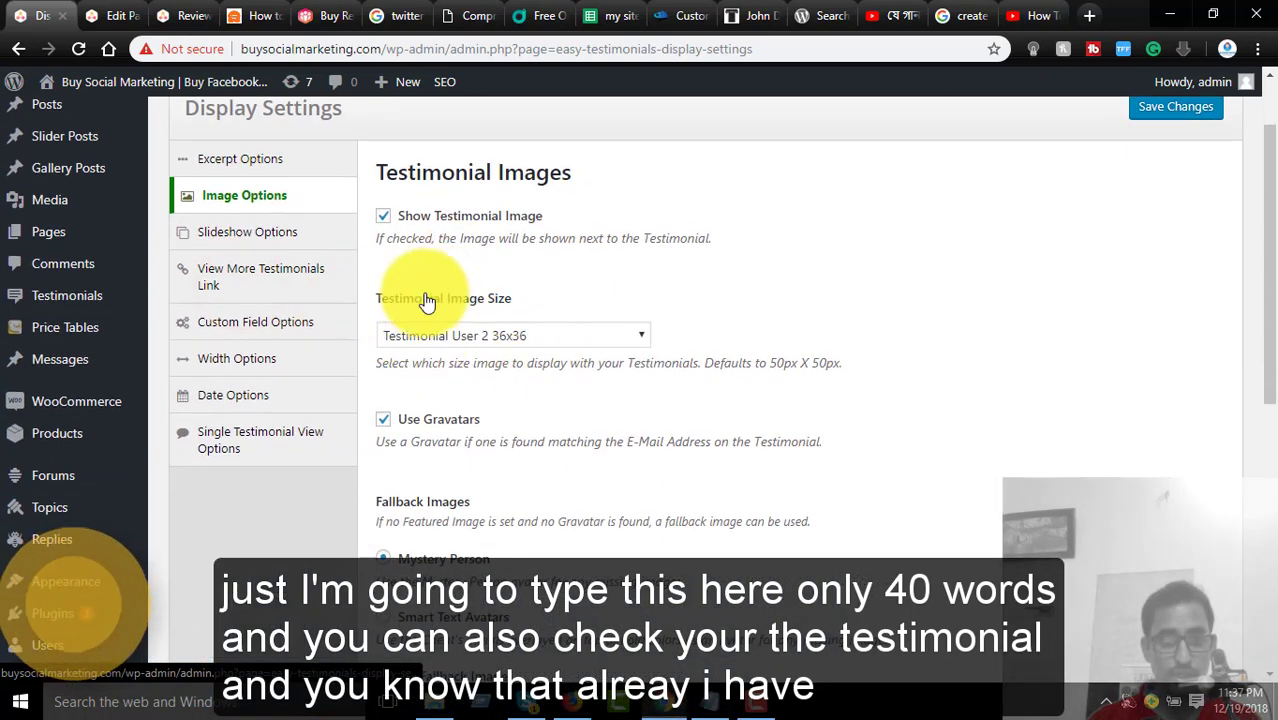
{"action": "left_click", "coordinate": [120, 15]}
{"action": "left_click", "coordinate": [182, 15]}
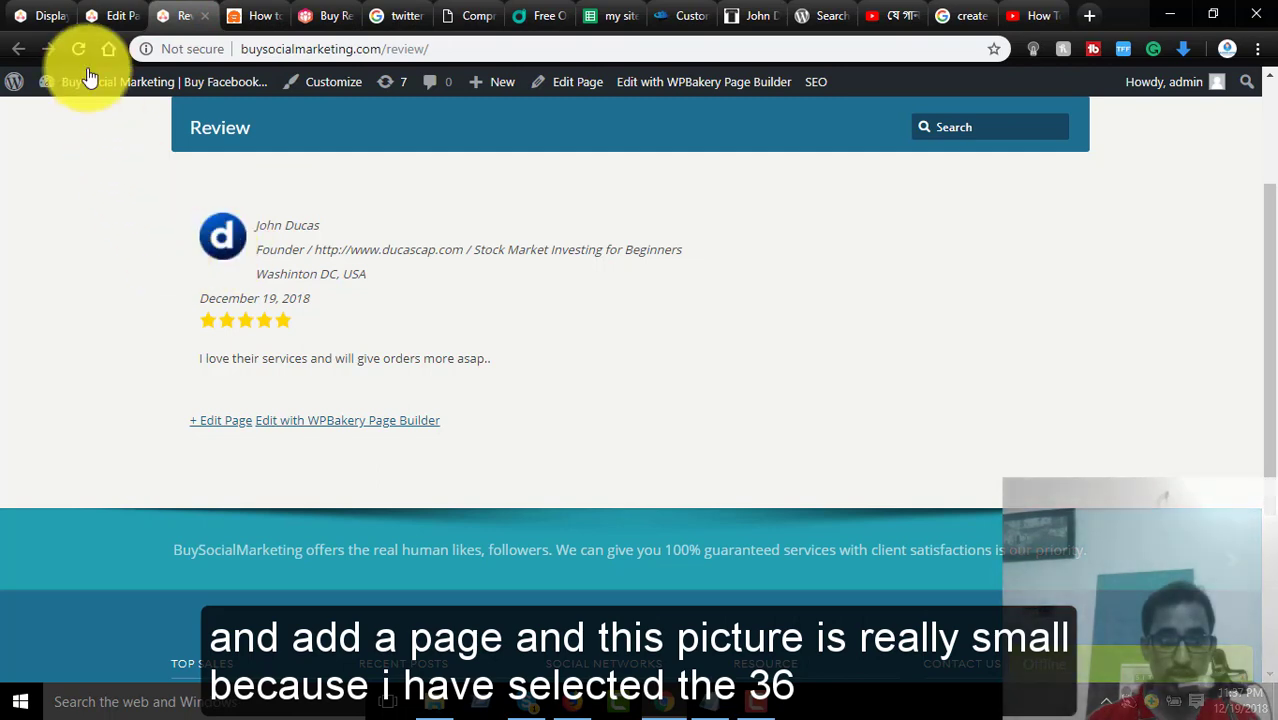
{"action": "left_click", "coordinate": [43, 15]}
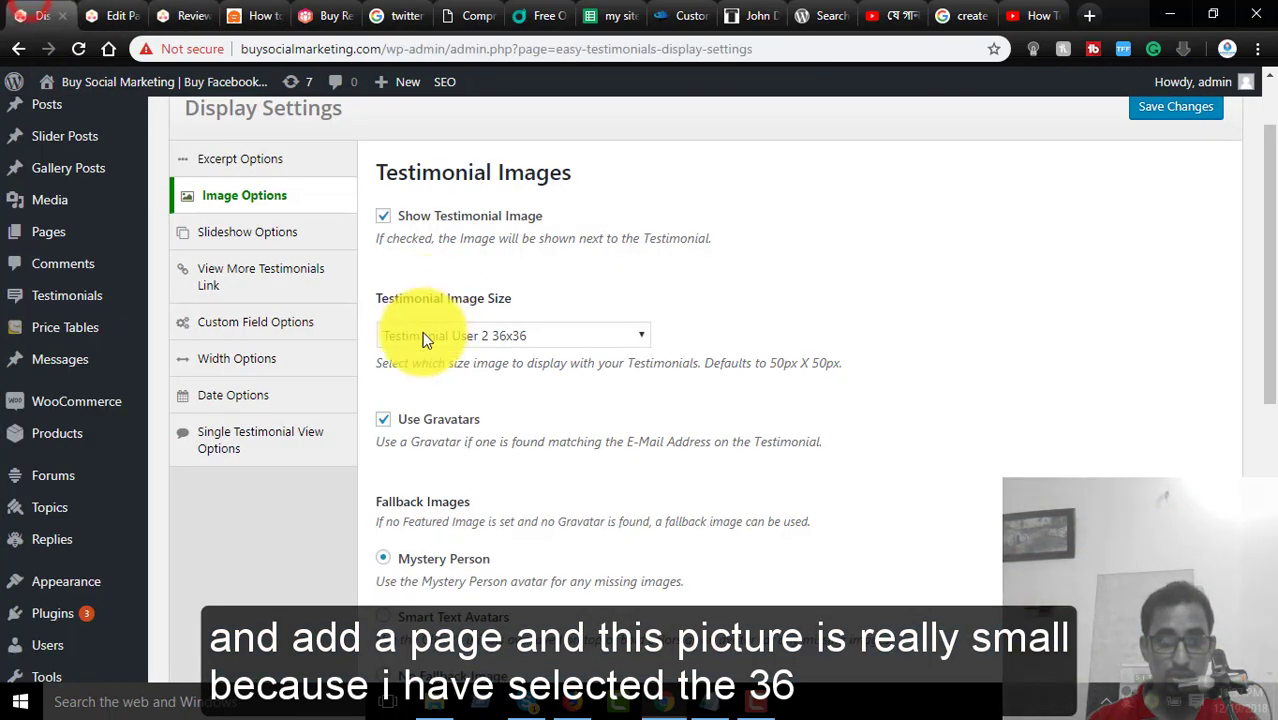
{"action": "left_click", "coordinate": [517, 337]}
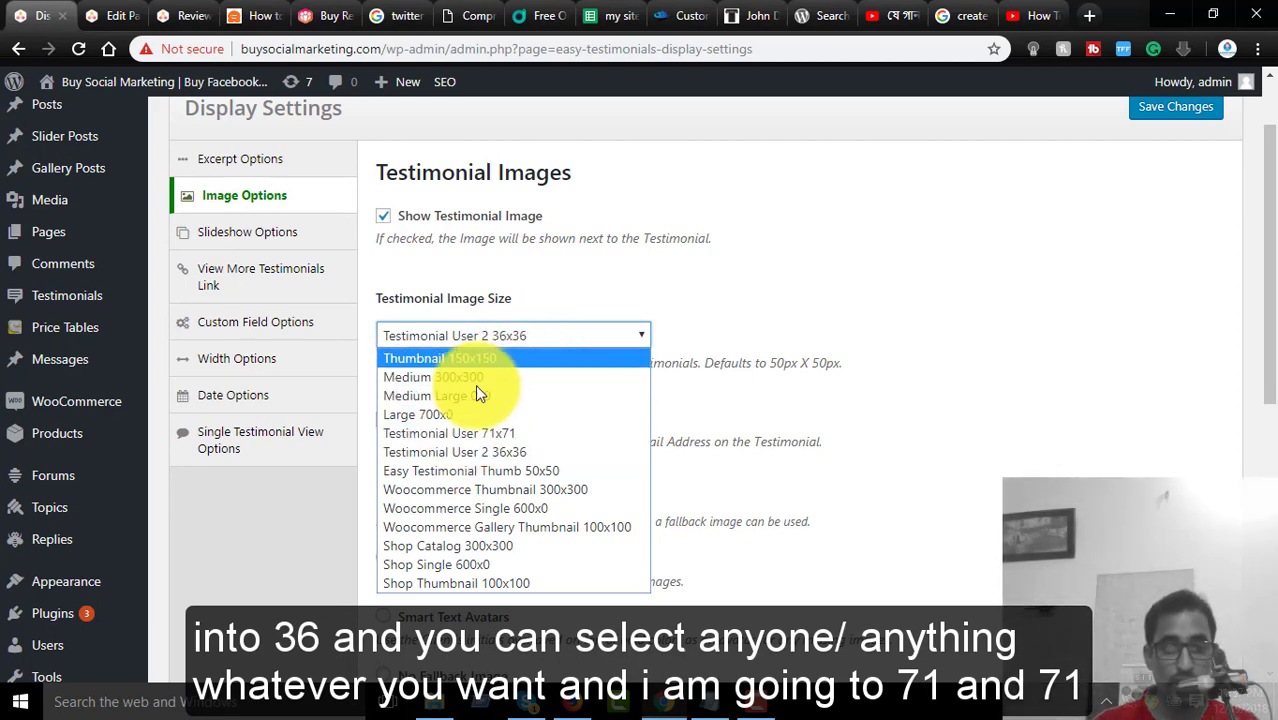
{"action": "left_click", "coordinate": [525, 433]}
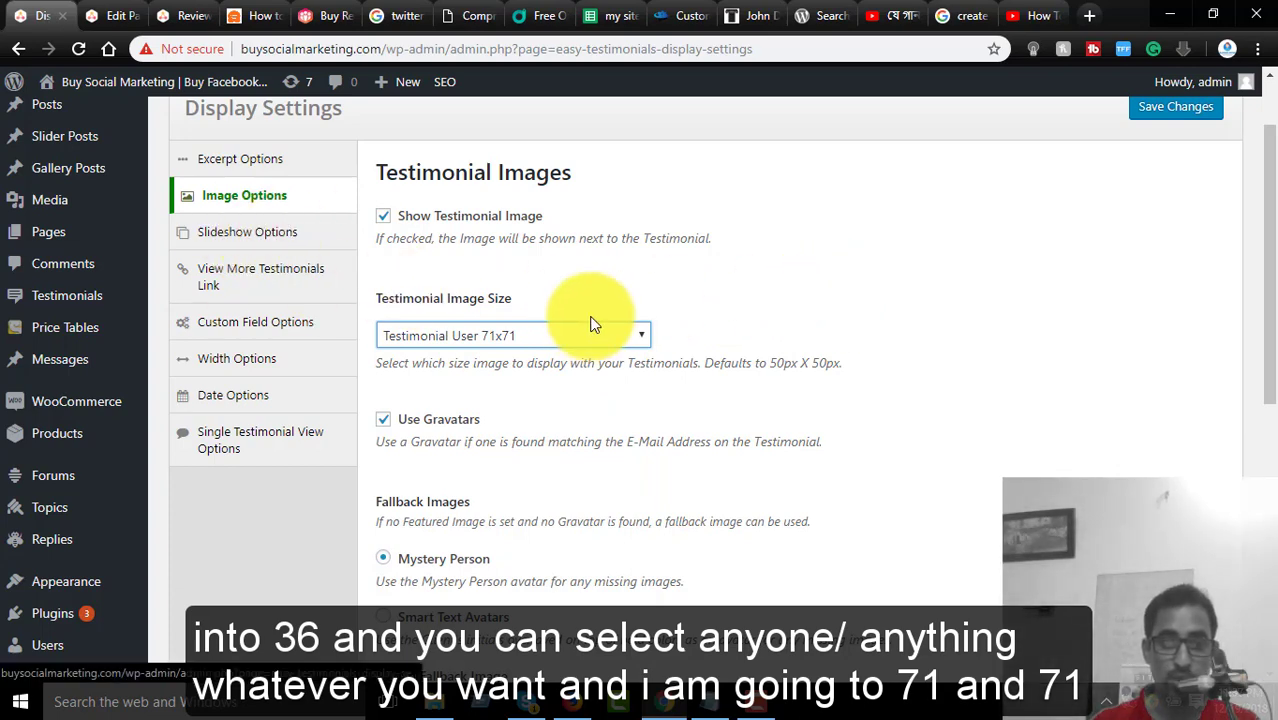
Review the fallback image choices and the slideshow's previous and next testimonial texts.
{"action": "scroll", "coordinate": [465, 400], "scroll_direction": "down", "scroll_amount": 2}
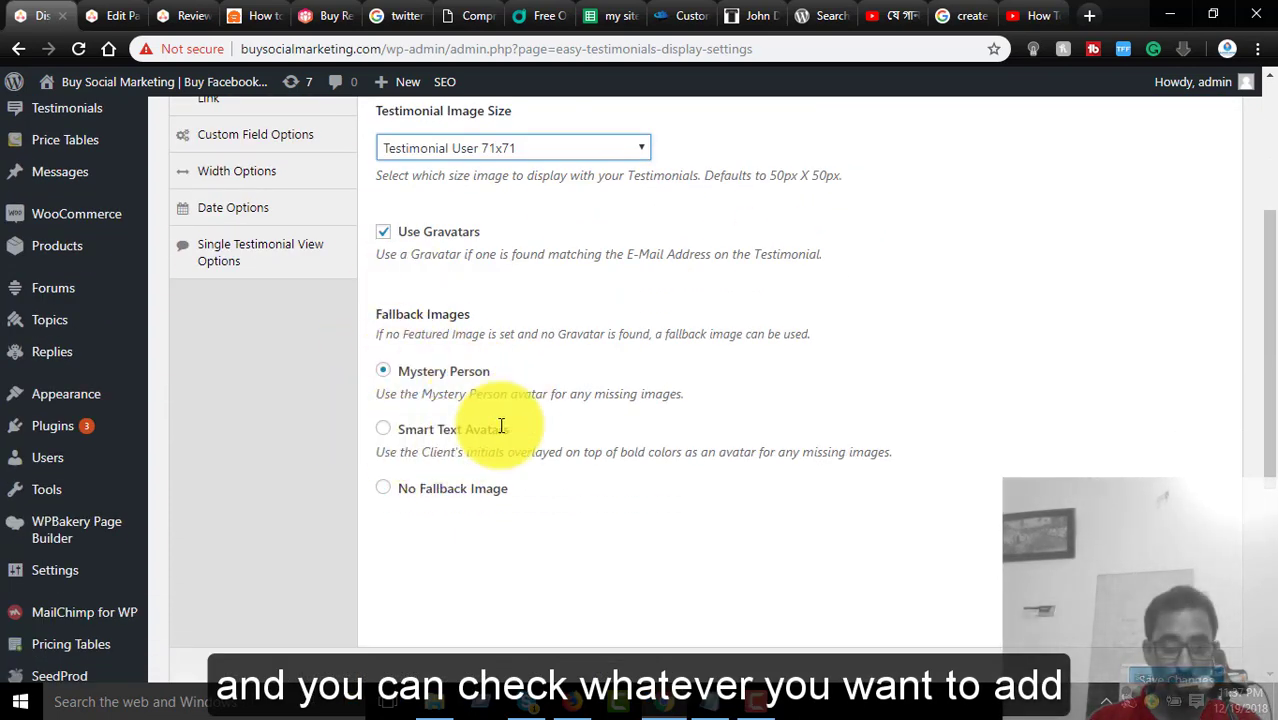
{"action": "scroll", "coordinate": [499, 328], "scroll_direction": "up", "scroll_amount": 3}
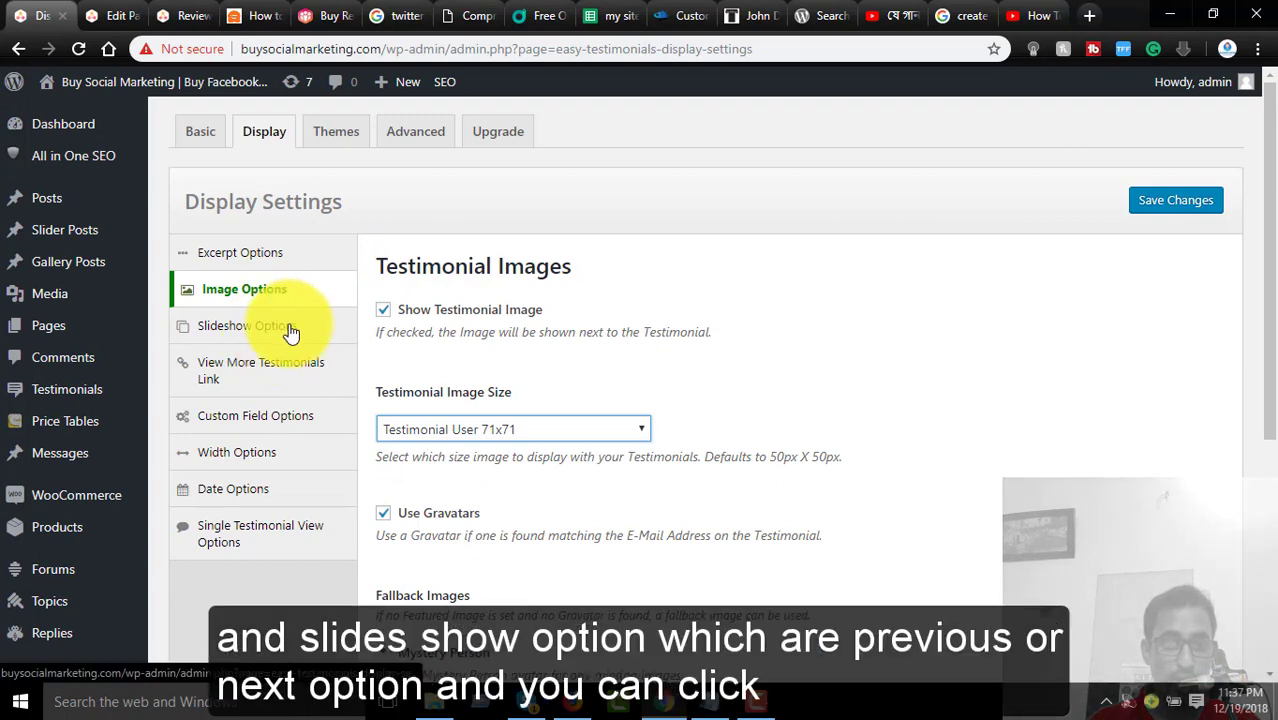
{"action": "left_click", "coordinate": [258, 326]}
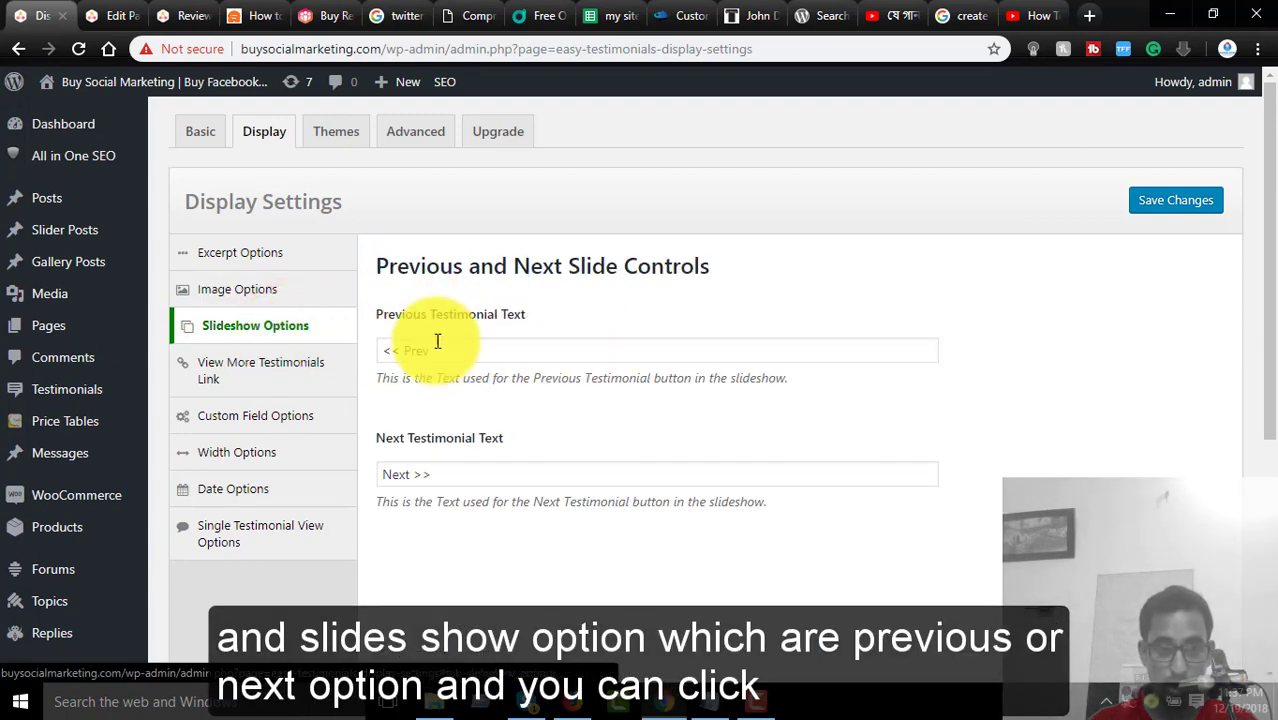
{"action": "left_click", "coordinate": [449, 483]}
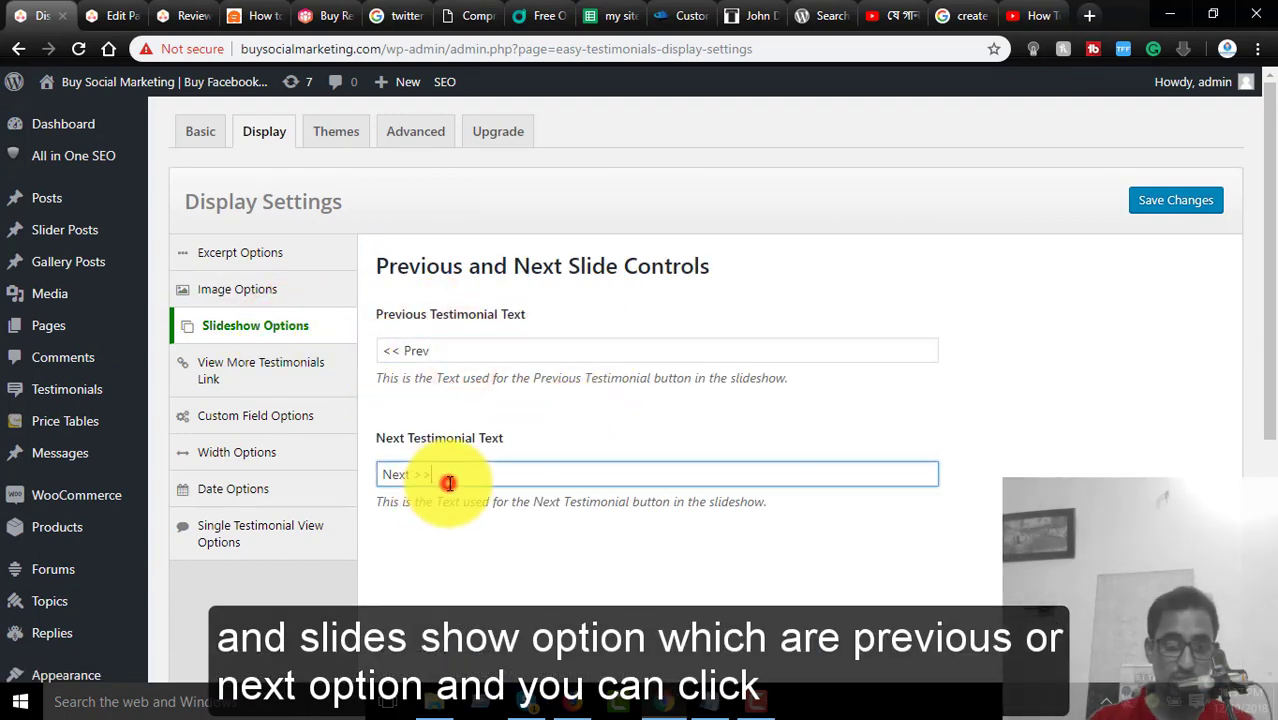
Replace the link address of the View More Testimonials link with "View More" in the display settings.
{"action": "left_click", "coordinate": [275, 370]}
{"action": "right_click", "coordinate": [270, 366]}
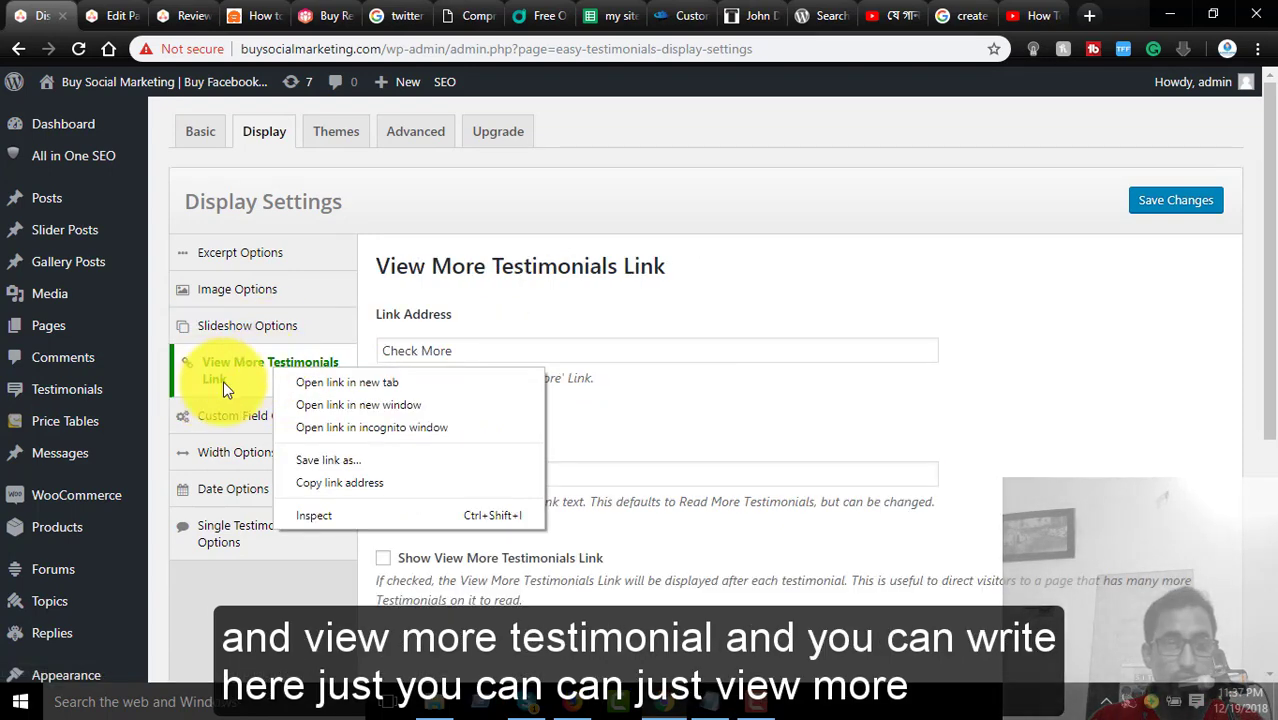
{"action": "left_click", "coordinate": [983, 395]}
{"action": "left_click_drag", "start_coordinate": [479, 351], "coordinate": [361, 343]}
{"action": "key", "text": "BackSpace"}
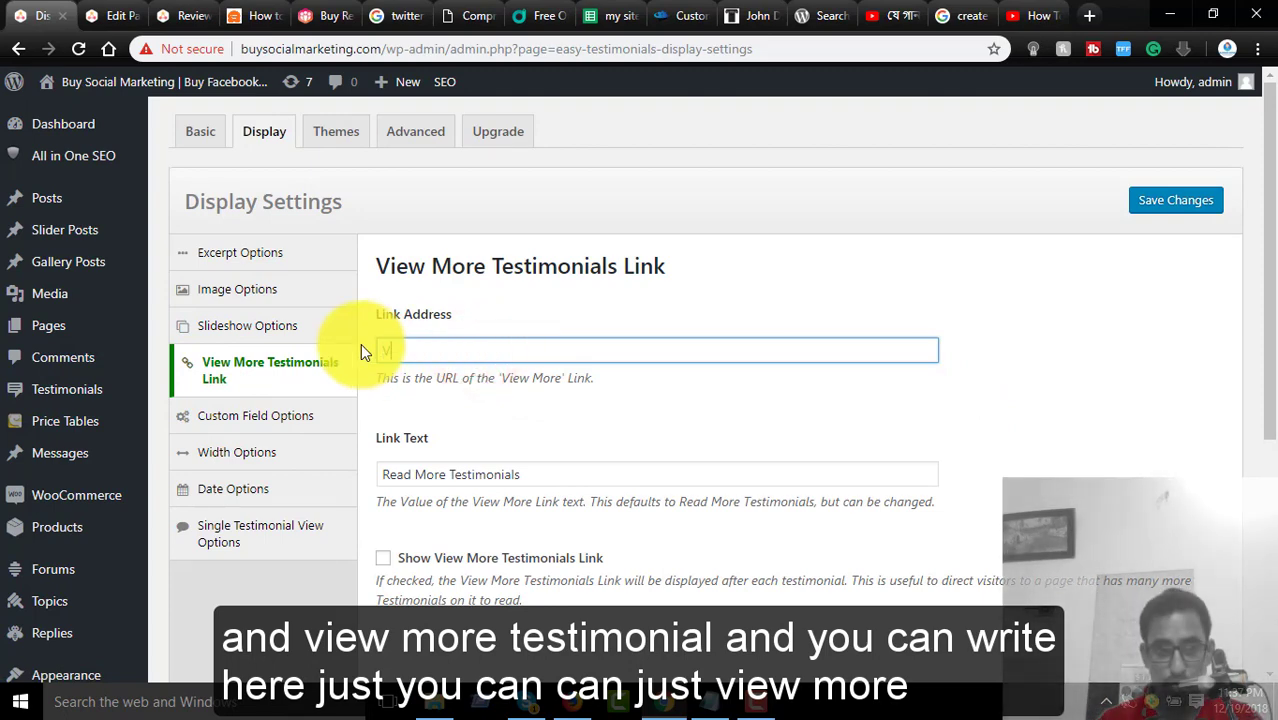
{"action": "type", "text": "View more"}
{"action": "key", "text": "BackSpace"}
{"action": "key", "text": "BackSpace"}
{"action": "key", "text": "BackSpace"}
{"action": "key", "text": "BackSpace"}
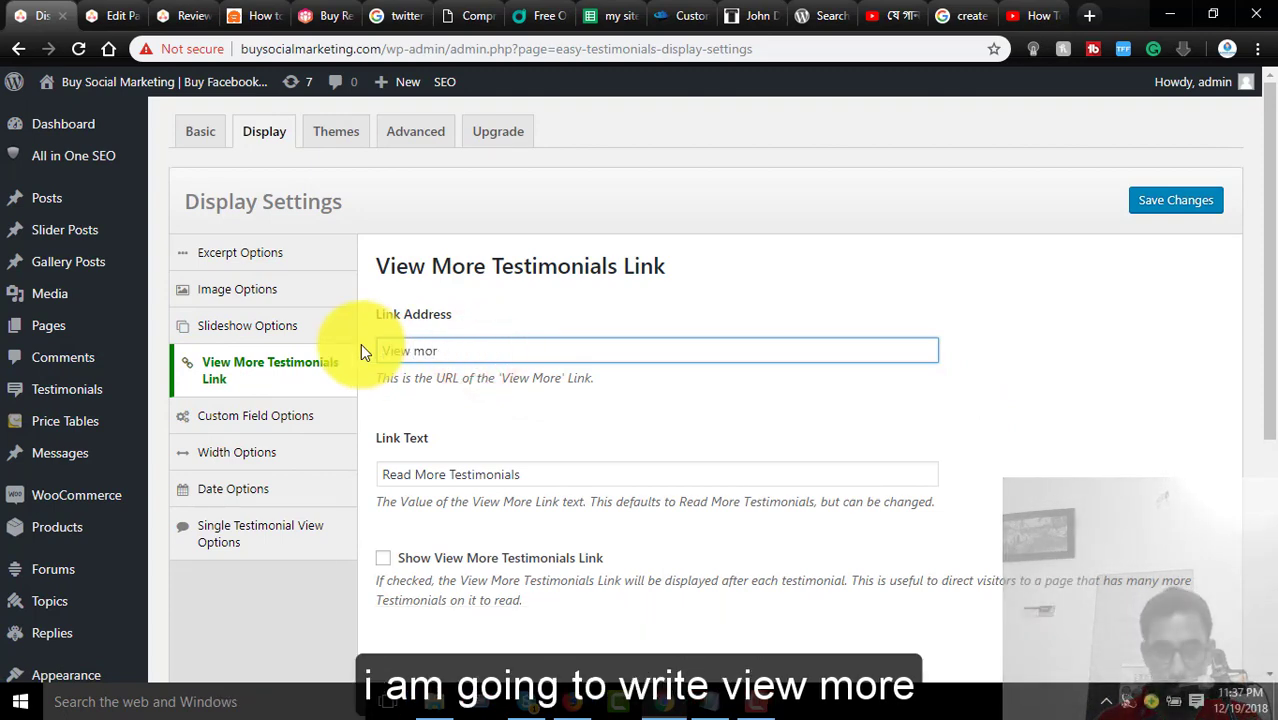
{"action": "type", "text": "More"}
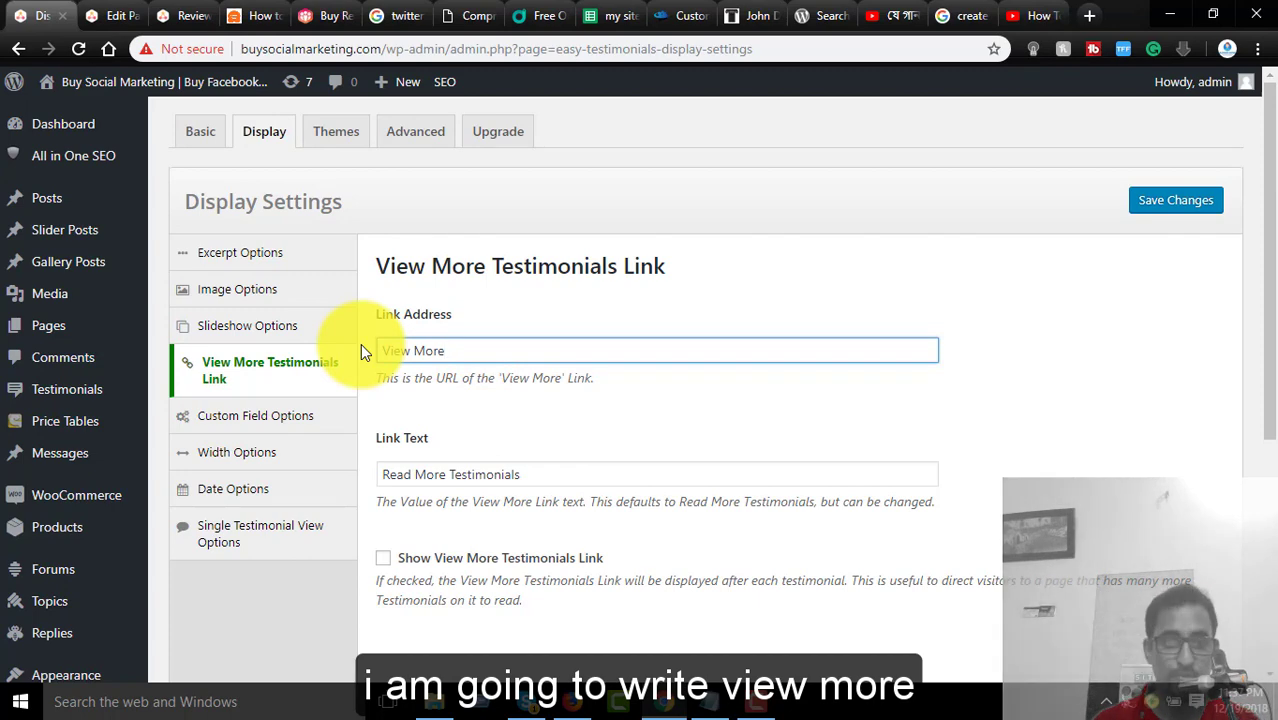
Look over the custom field, default width and testimonial date format options in the display settings.
{"action": "left_click", "coordinate": [267, 422]}
{"action": "left_click", "coordinate": [255, 455]}
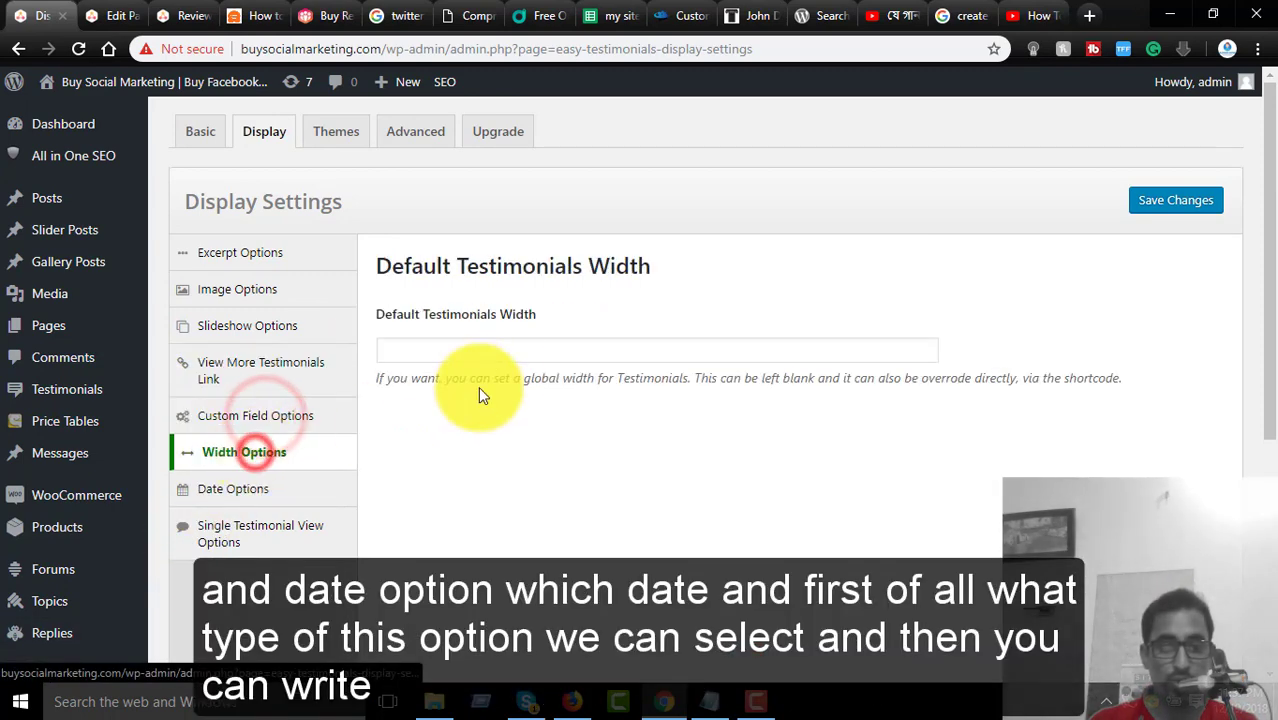
{"action": "left_click", "coordinate": [511, 360]}
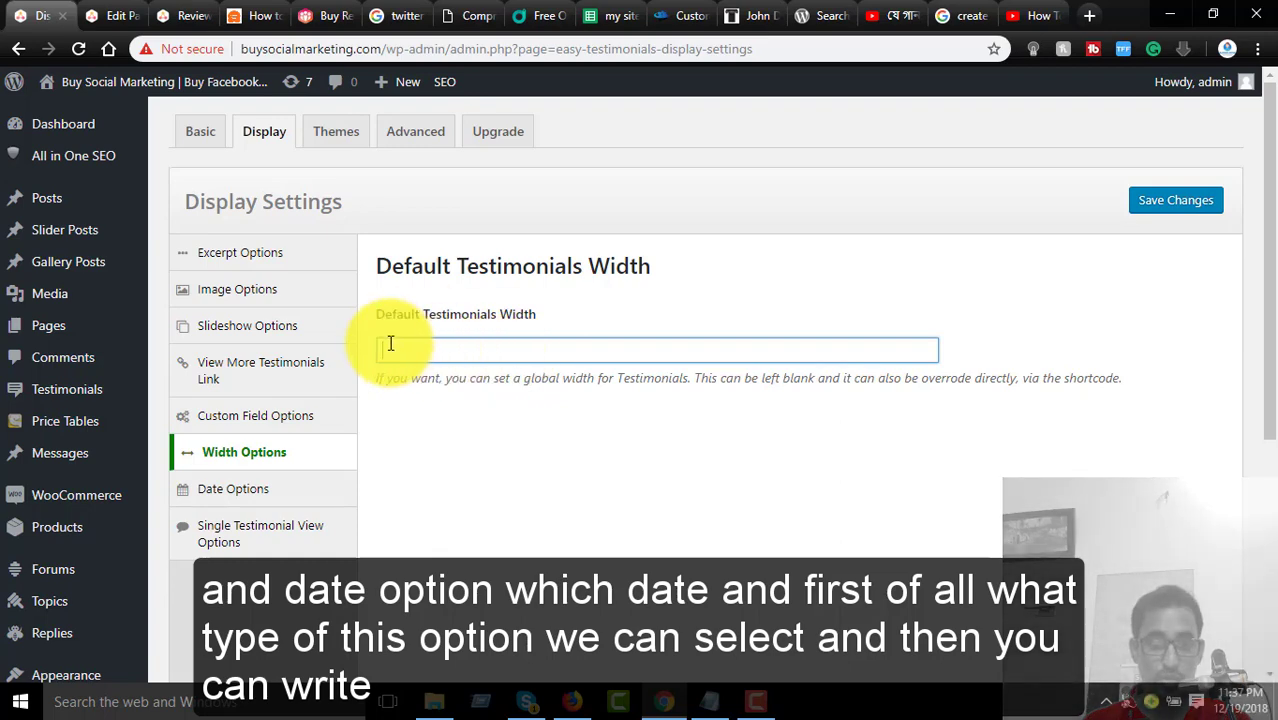
{"action": "left_click", "coordinate": [266, 494]}
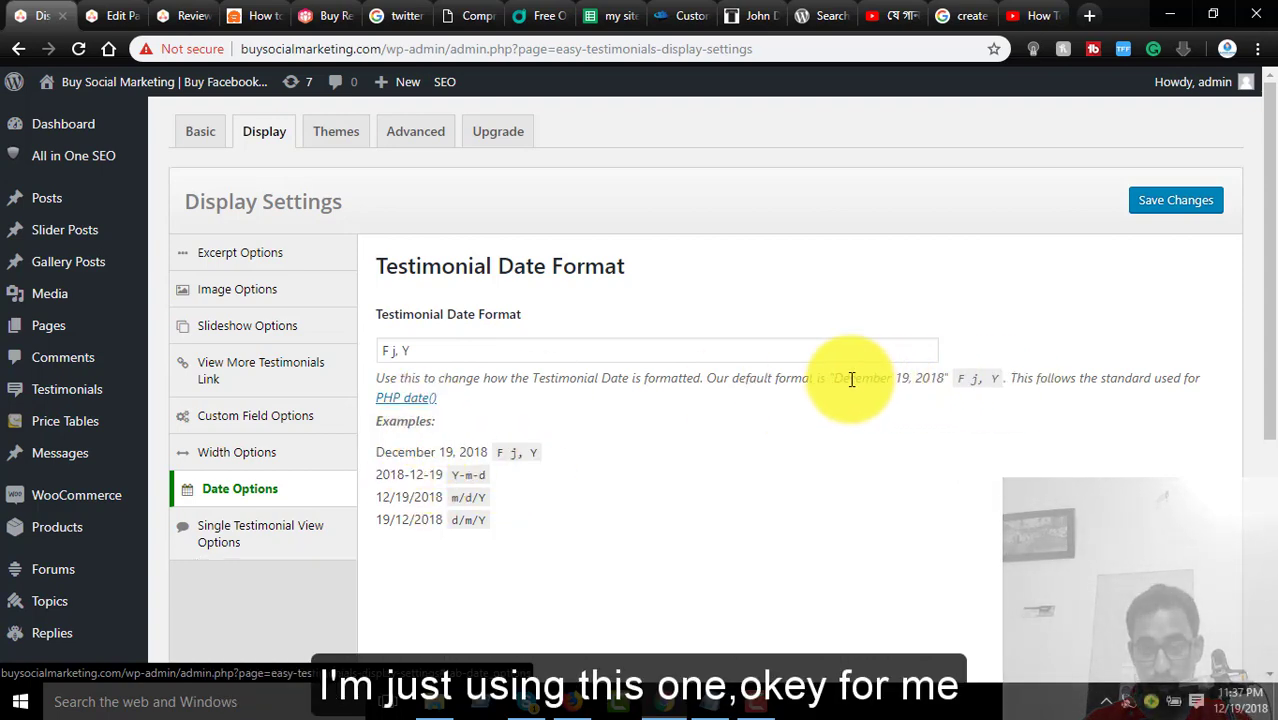
{"action": "left_click_drag", "start_coordinate": [838, 379], "coordinate": [947, 379]}
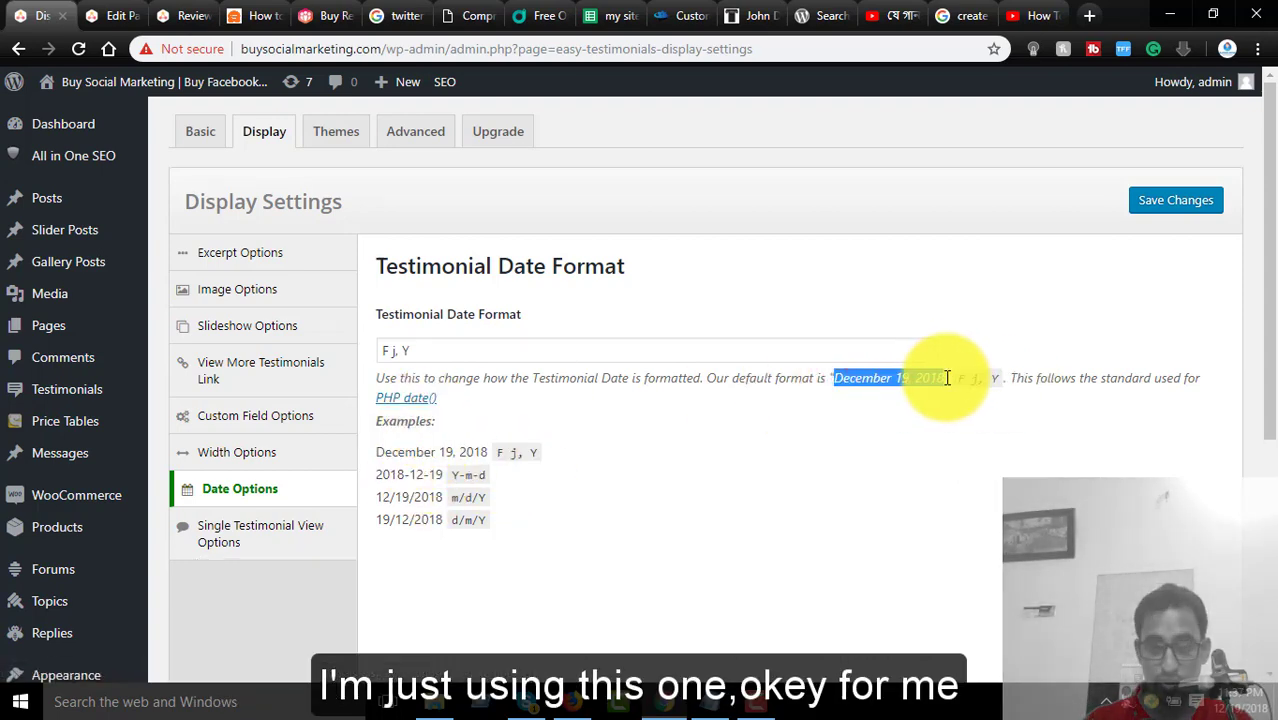
Set the theme for the single testimonial view to Default Style and look over its remaining display options.
{"action": "left_click", "coordinate": [293, 540]}
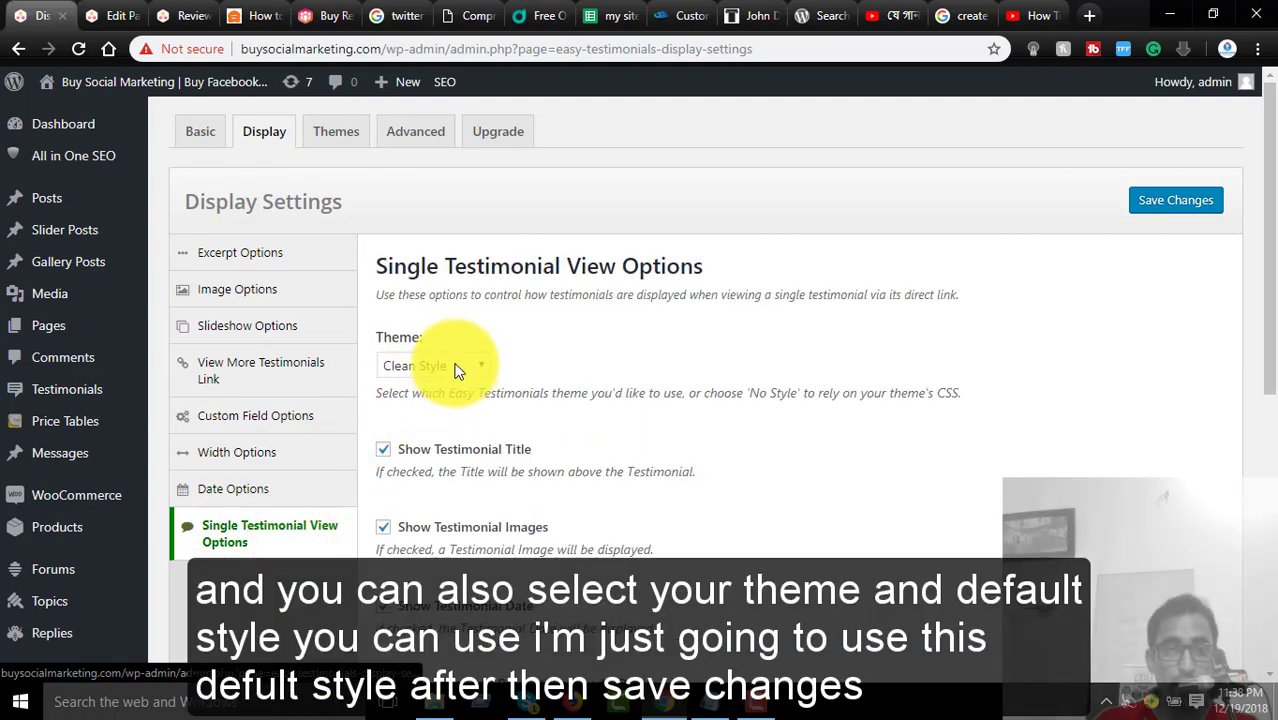
{"action": "left_click", "coordinate": [460, 368]}
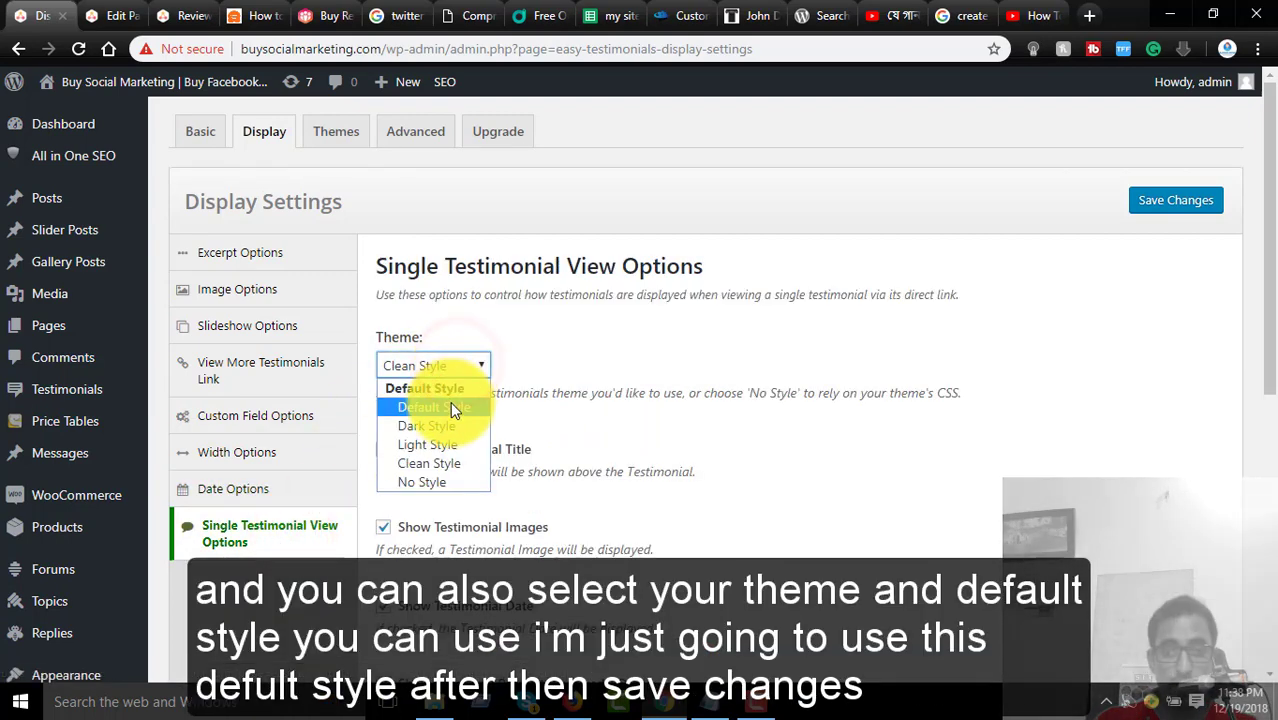
{"action": "left_click", "coordinate": [451, 405]}
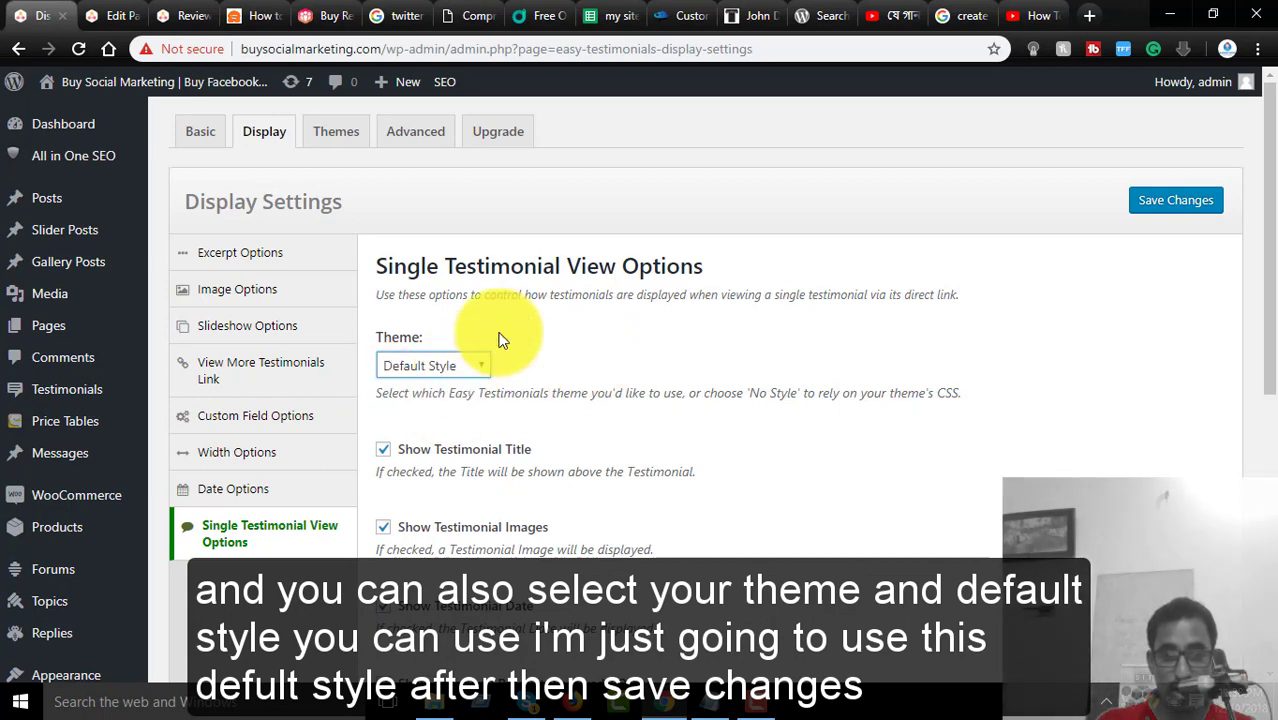
{"action": "scroll", "coordinate": [600, 320], "scroll_direction": "down", "scroll_amount": 2}
{"action": "scroll", "coordinate": [1055, 308], "scroll_direction": "up", "scroll_amount": 2}
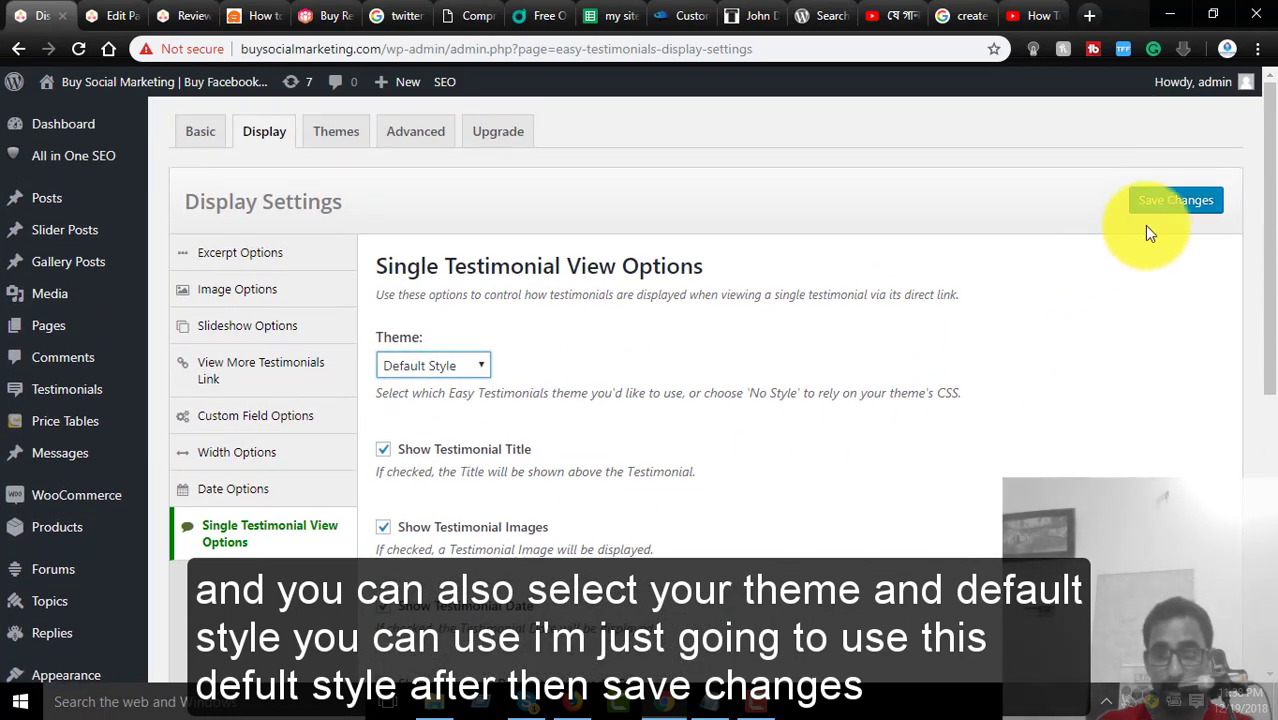
Open the Easy Testimonials theme settings and examine the preview of the selected theme.
{"action": "left_click", "coordinate": [348, 136]}
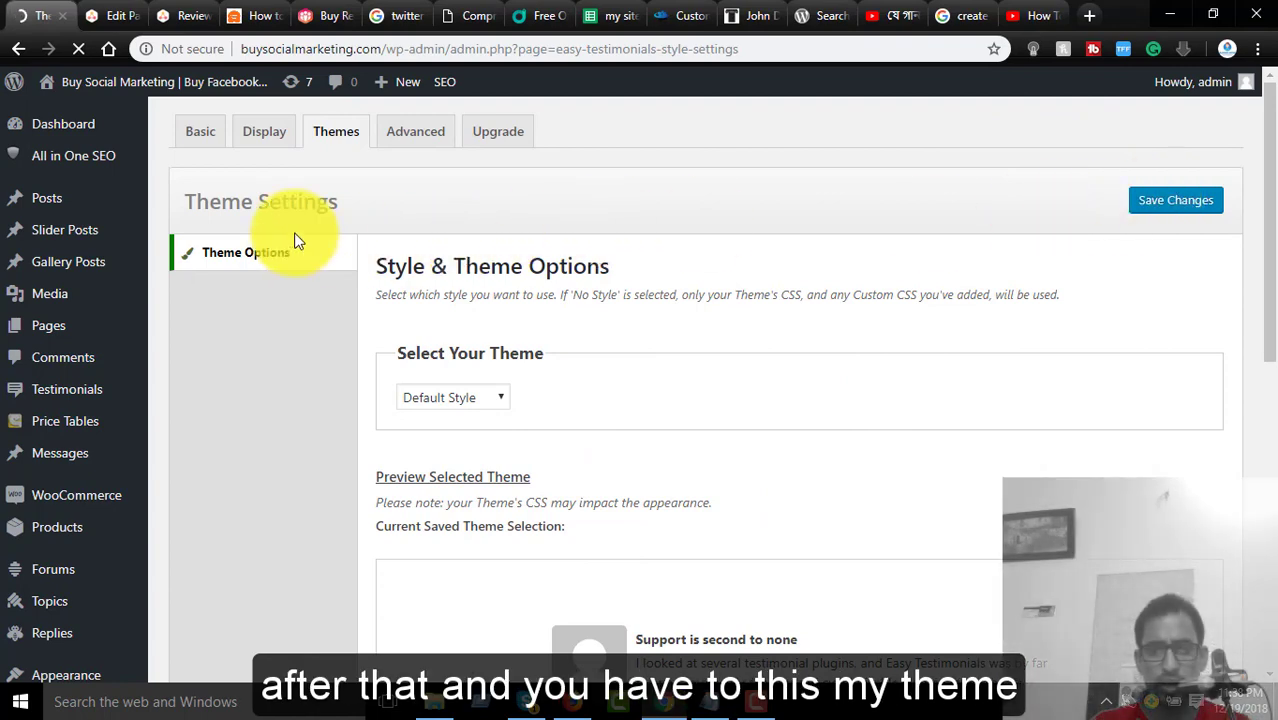
{"action": "scroll", "coordinate": [295, 240], "scroll_direction": "down", "scroll_amount": 4}
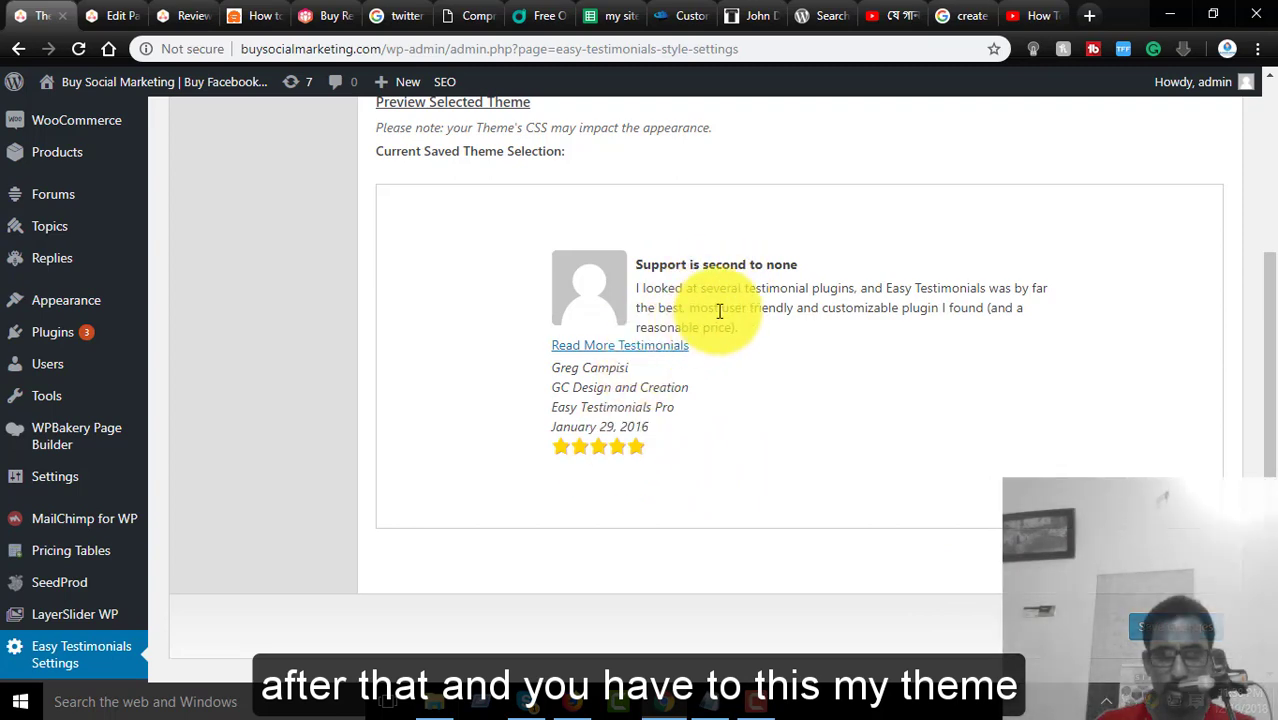
{"action": "scroll", "coordinate": [827, 408], "scroll_direction": "up", "scroll_amount": 3}
{"action": "scroll", "coordinate": [799, 407], "scroll_direction": "up", "scroll_amount": 1}
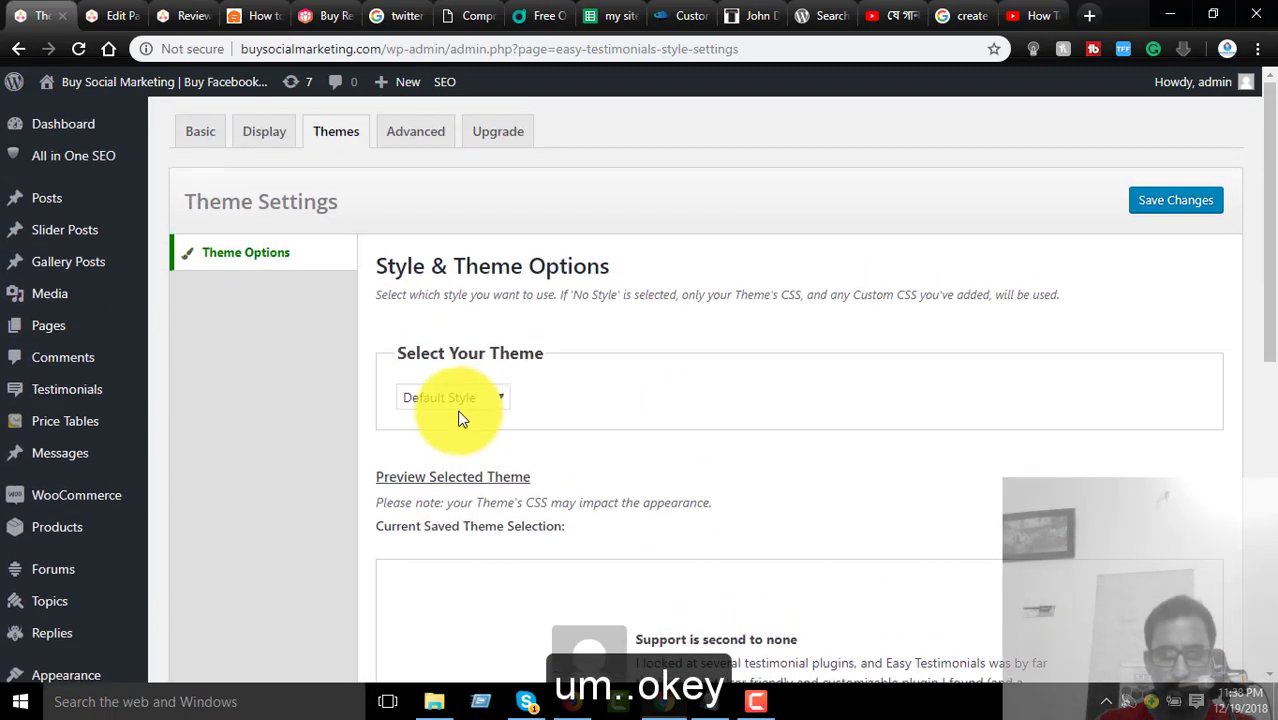
Try the Dark Style theme for the testimonials and check its preview.
{"action": "left_click", "coordinate": [468, 397]}
{"action": "left_click", "coordinate": [457, 457]}
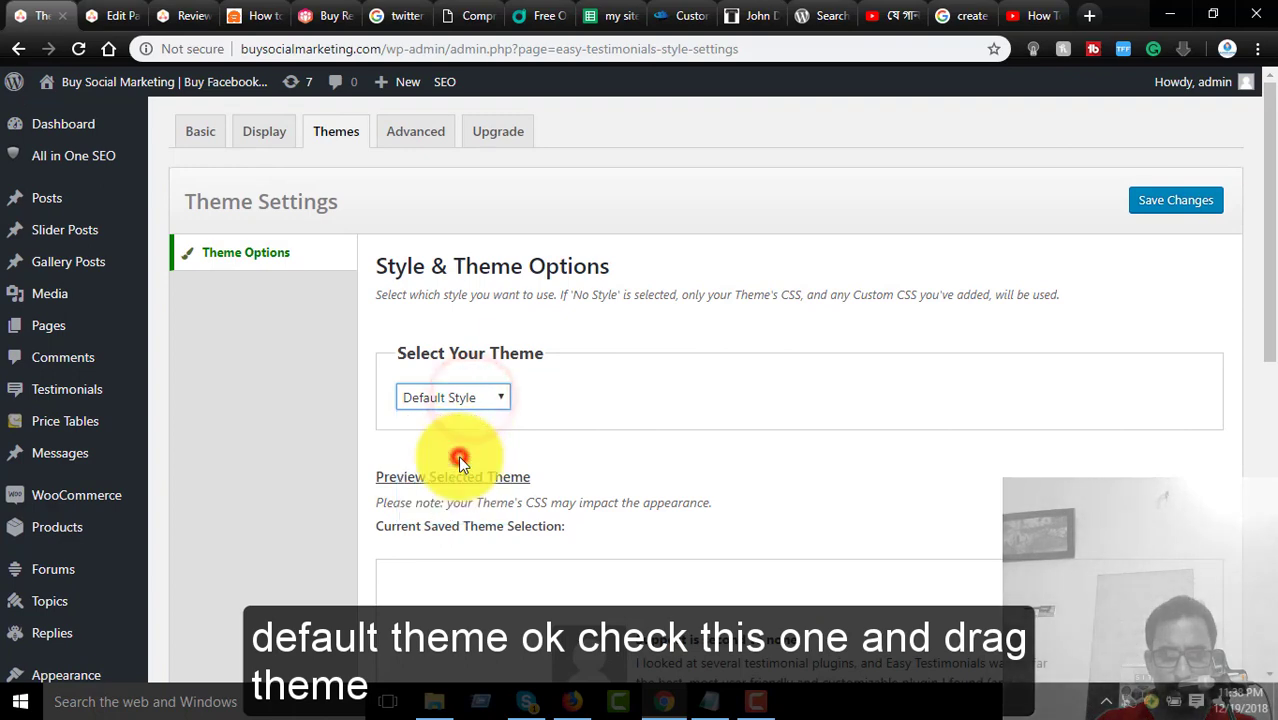
{"action": "scroll", "coordinate": [864, 392], "scroll_direction": "down", "scroll_amount": 3}
{"action": "scroll", "coordinate": [775, 380], "scroll_direction": "up", "scroll_amount": 2}
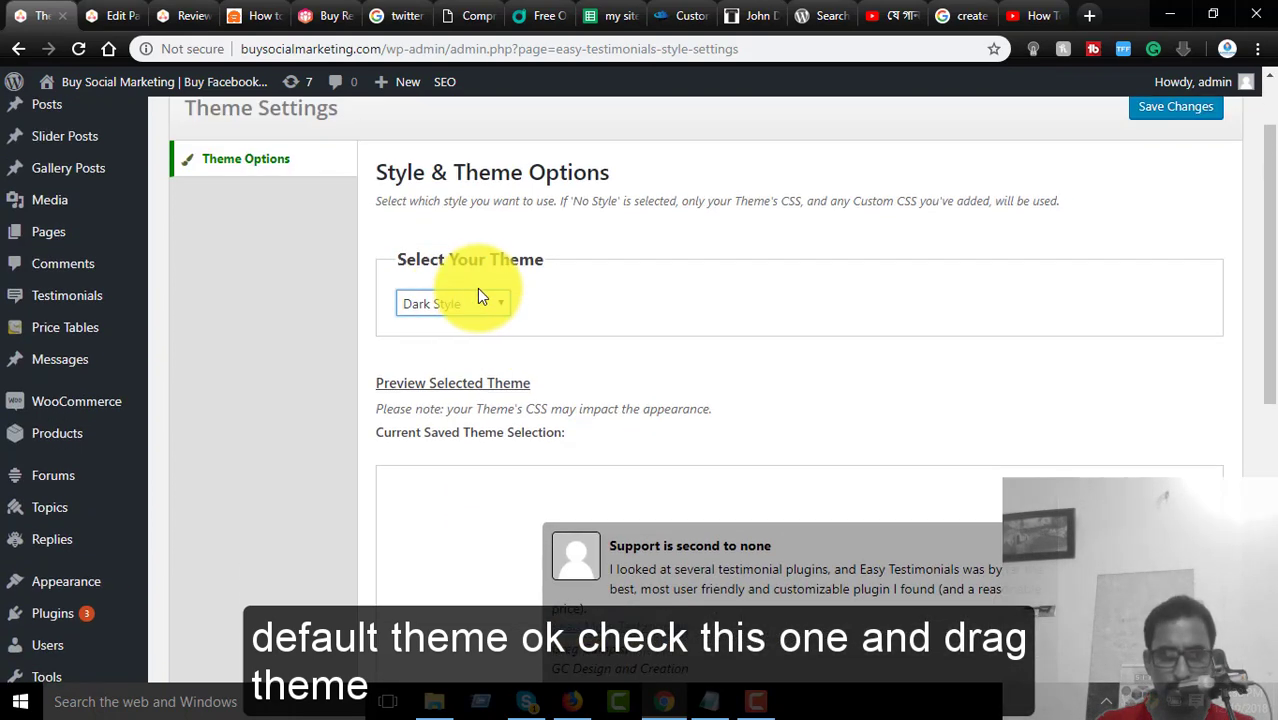
Select Light Style as the testimonial theme, check its preview and save the theme settings.
{"action": "left_click", "coordinate": [442, 300]}
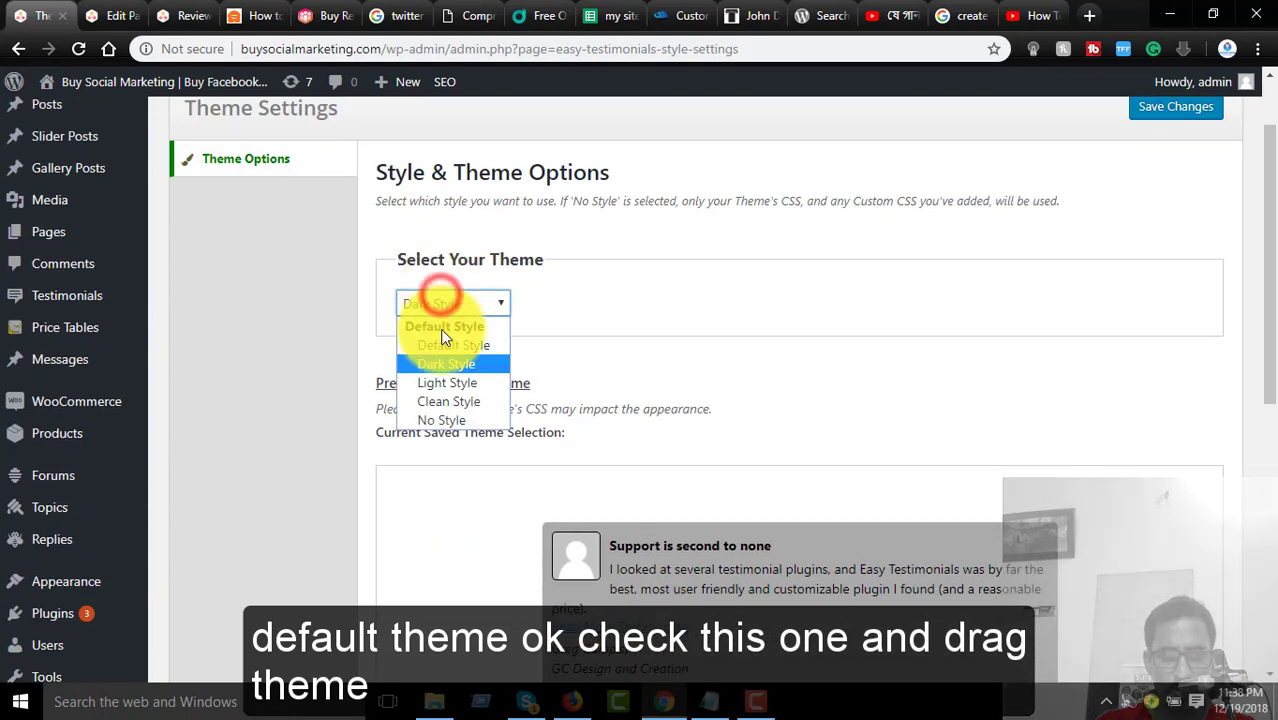
{"action": "left_click", "coordinate": [448, 388]}
{"action": "scroll", "coordinate": [1000, 396], "scroll_direction": "down", "scroll_amount": 4}
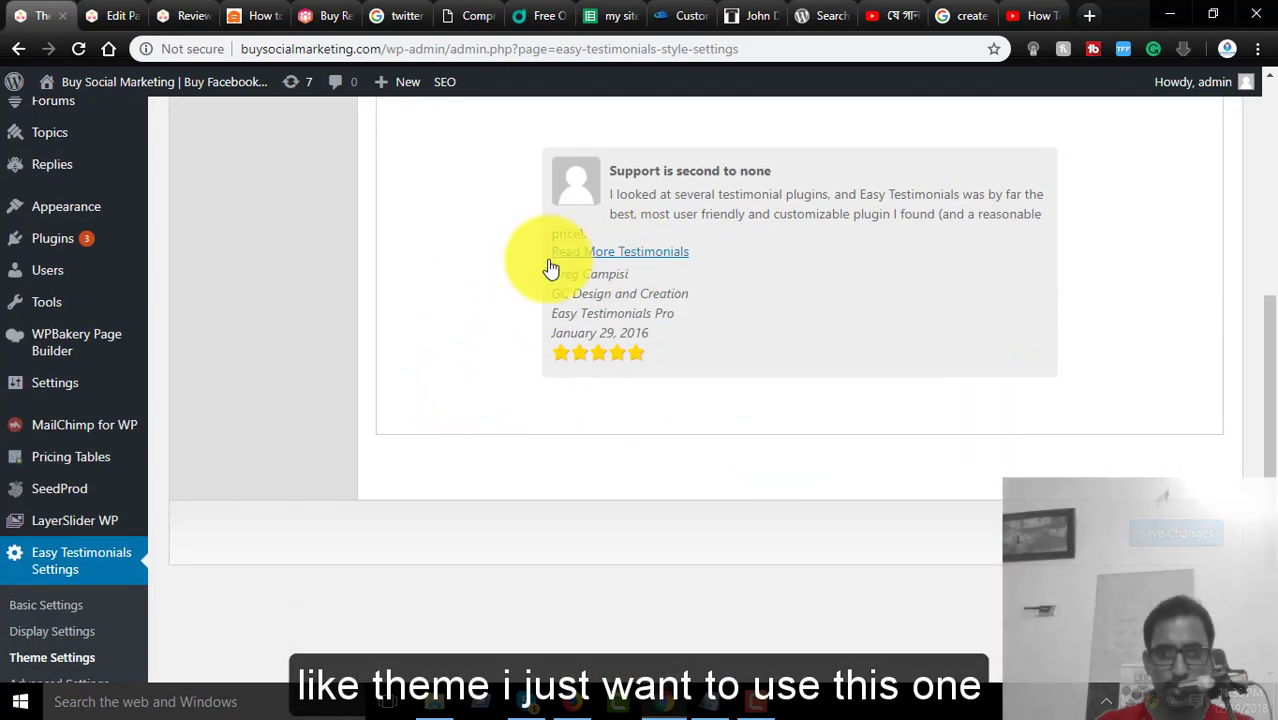
{"action": "left_click", "coordinate": [1176, 541]}
{"action": "scroll", "coordinate": [1100, 443], "scroll_direction": "up", "scroll_amount": 5}
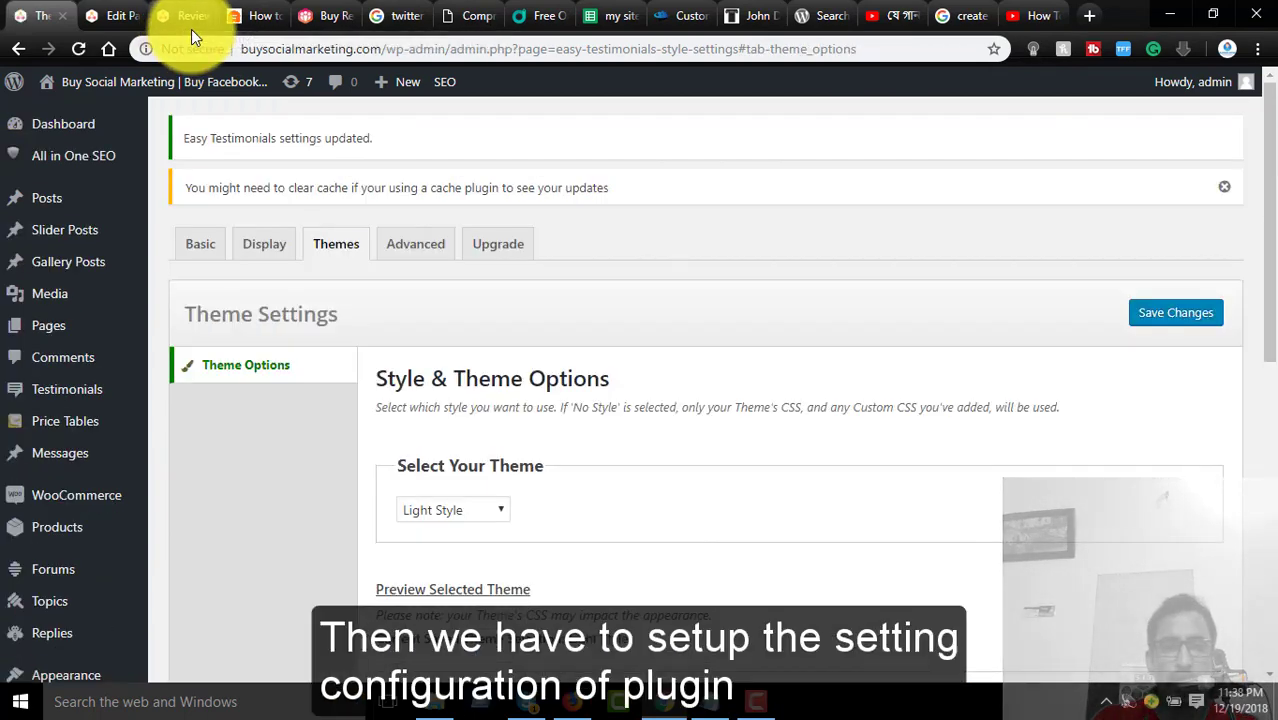
In the Notepad notes, insert line breaks before "to configure plugin settings." and "page to add customer reviews.".
{"action": "left_click", "coordinate": [710, 701]}
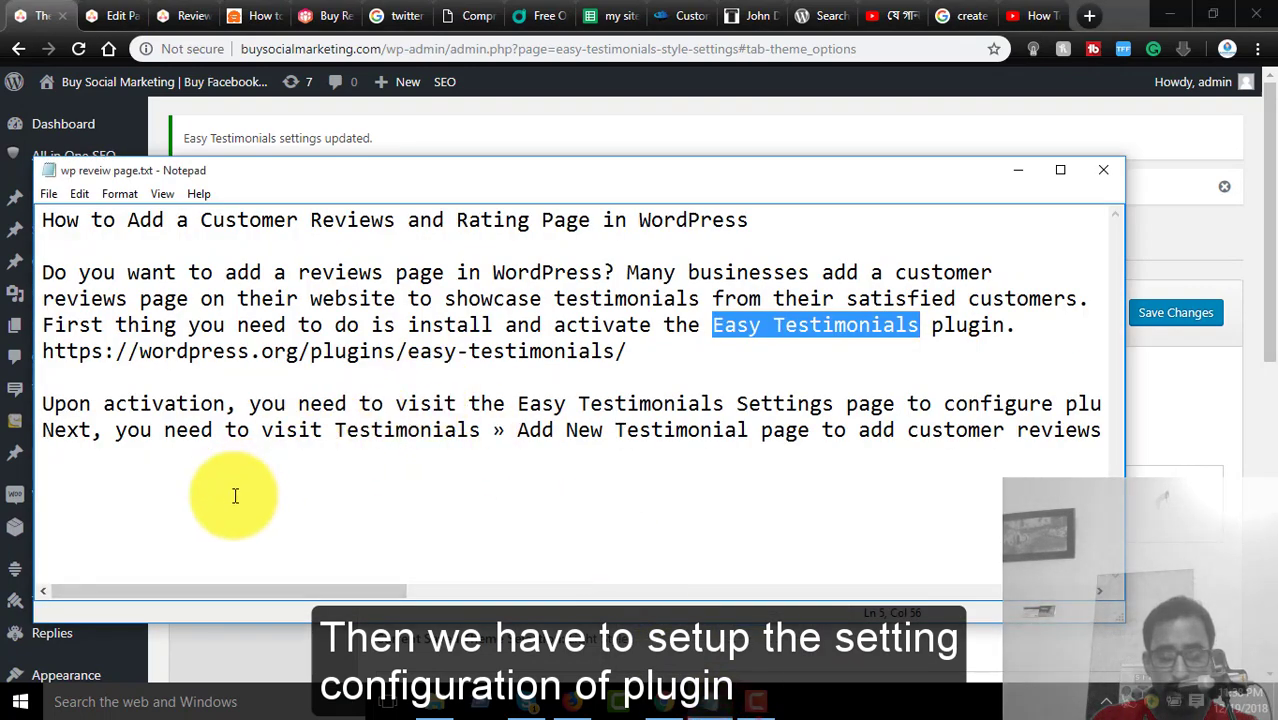
{"action": "left_click", "coordinate": [901, 403]}
{"action": "key", "text": "Return"}
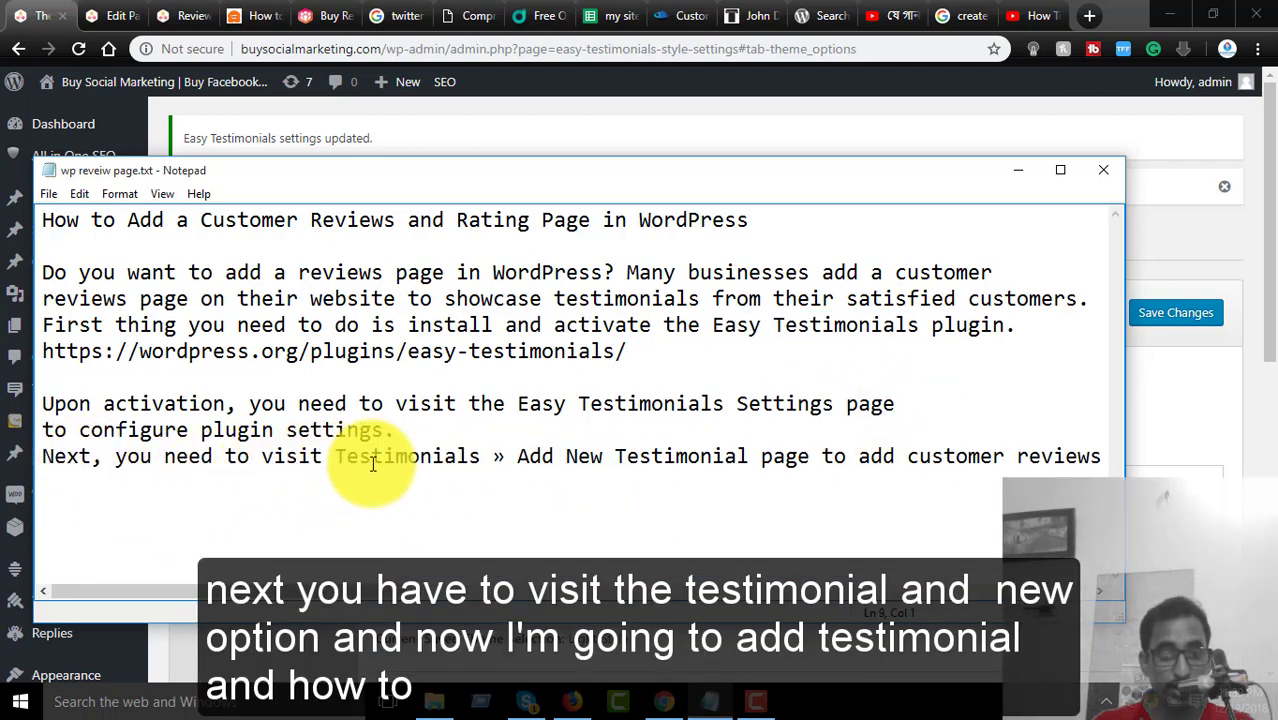
{"action": "left_click", "coordinate": [757, 456]}
{"action": "key", "text": "Return"}
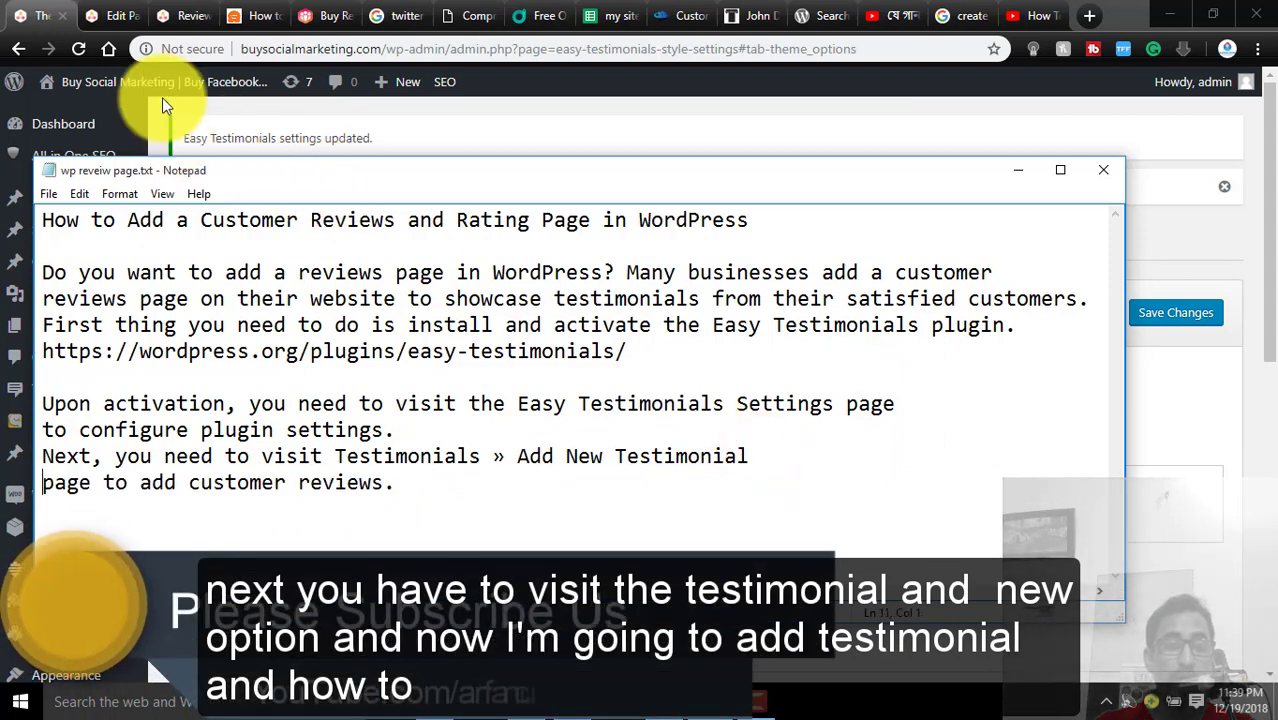
Switch back to the browser and check the existing testimonial on the Review page.
{"action": "left_click", "coordinate": [63, 10]}
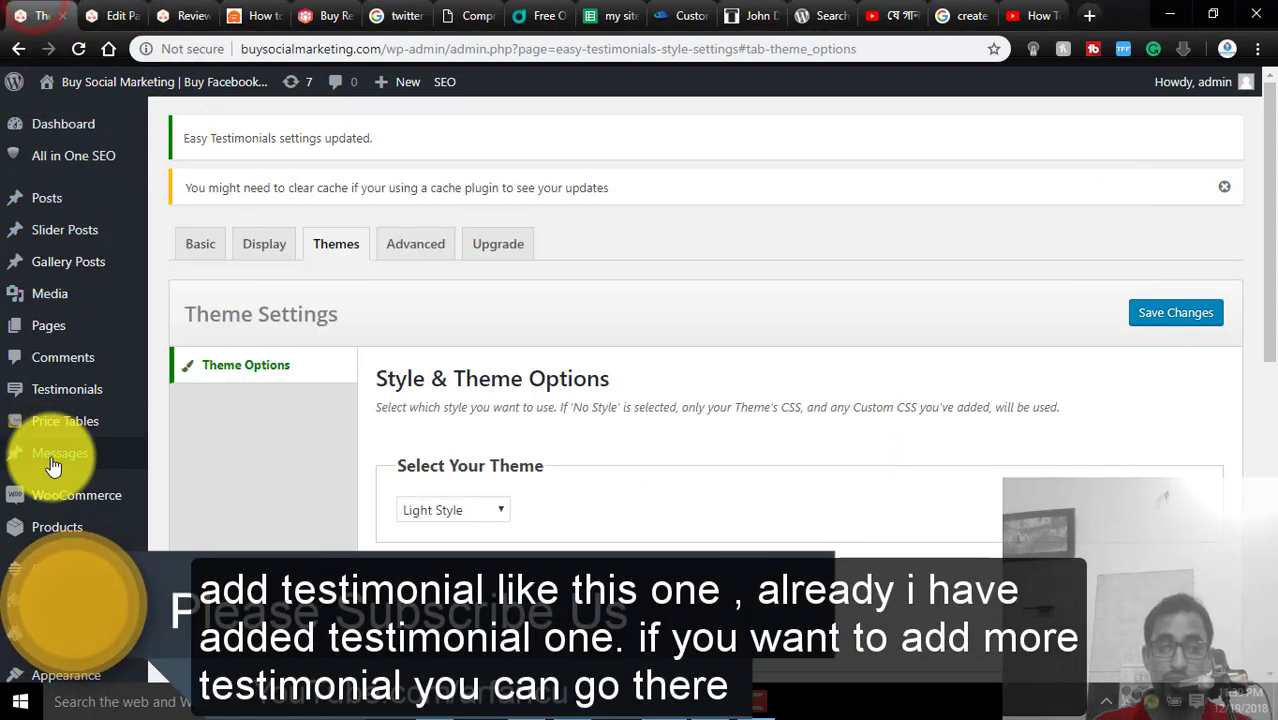
{"action": "left_click", "coordinate": [186, 14]}
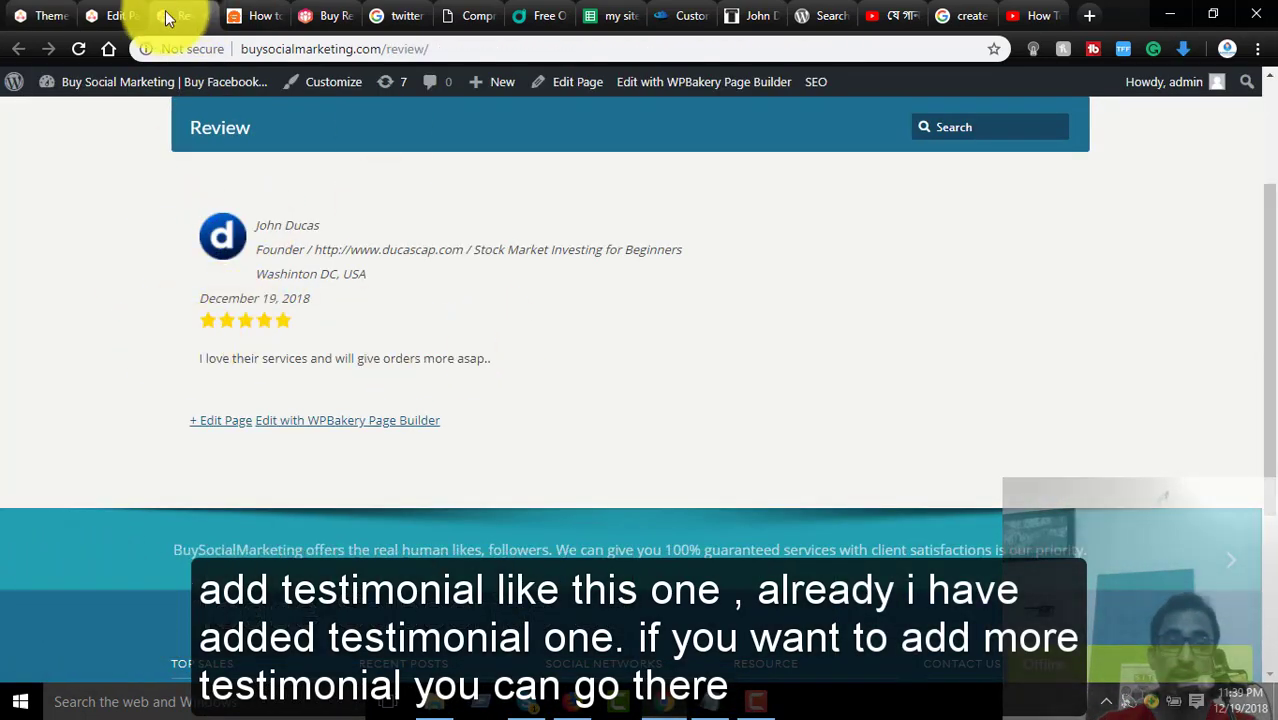
{"action": "left_click", "coordinate": [45, 14]}
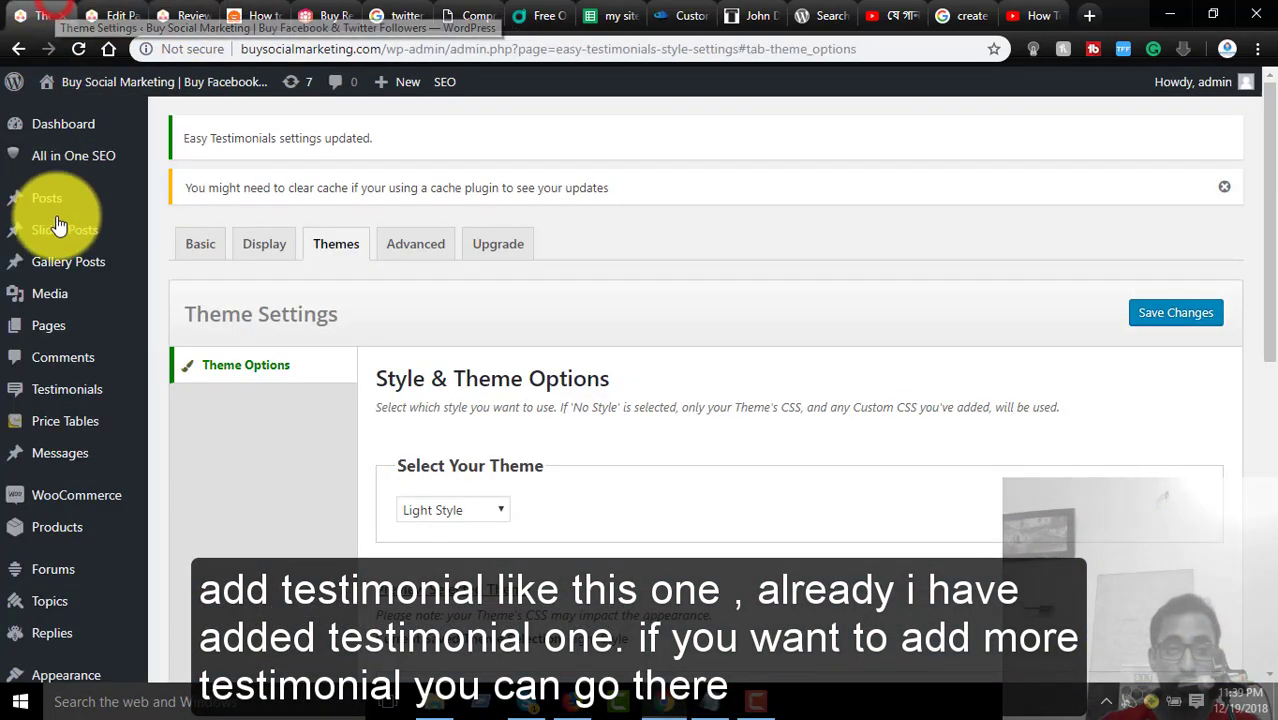
{"action": "scroll", "coordinate": [80, 342], "scroll_direction": "down", "scroll_amount": 2}
{"action": "scroll", "coordinate": [77, 337], "scroll_direction": "up", "scroll_amount": 2}
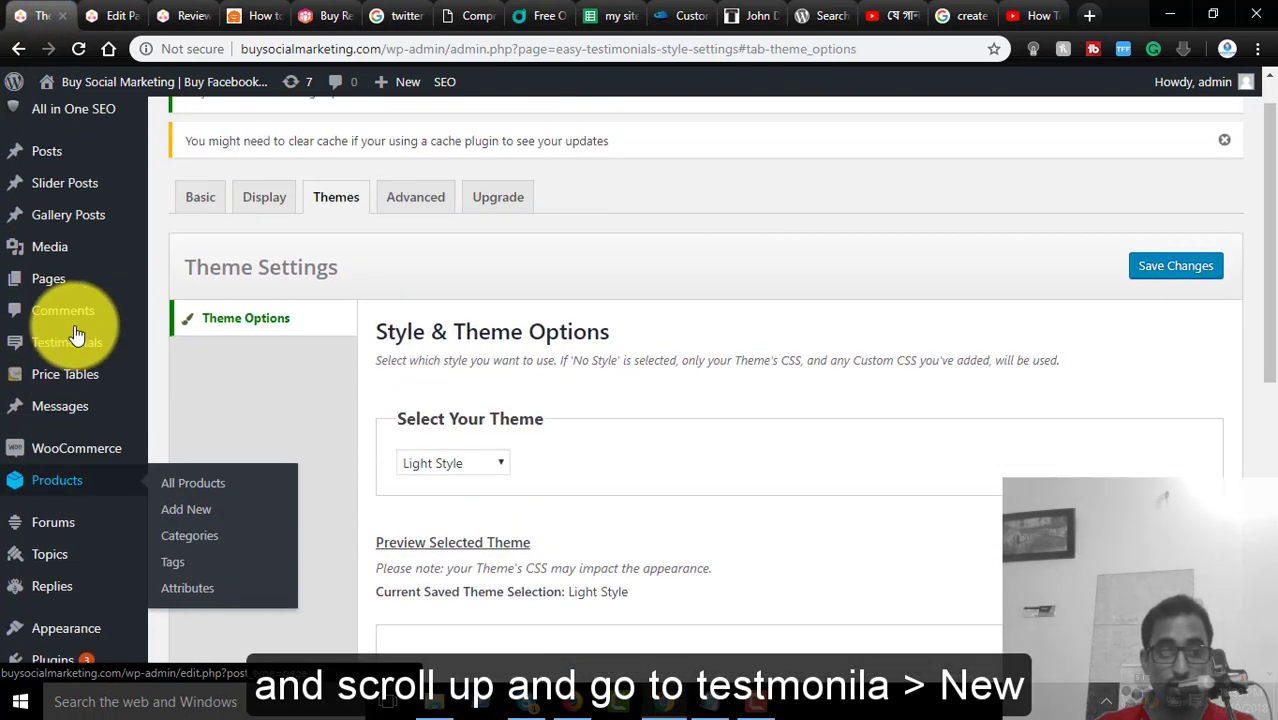
{"action": "mouse_move", "coordinate": [70, 402]}
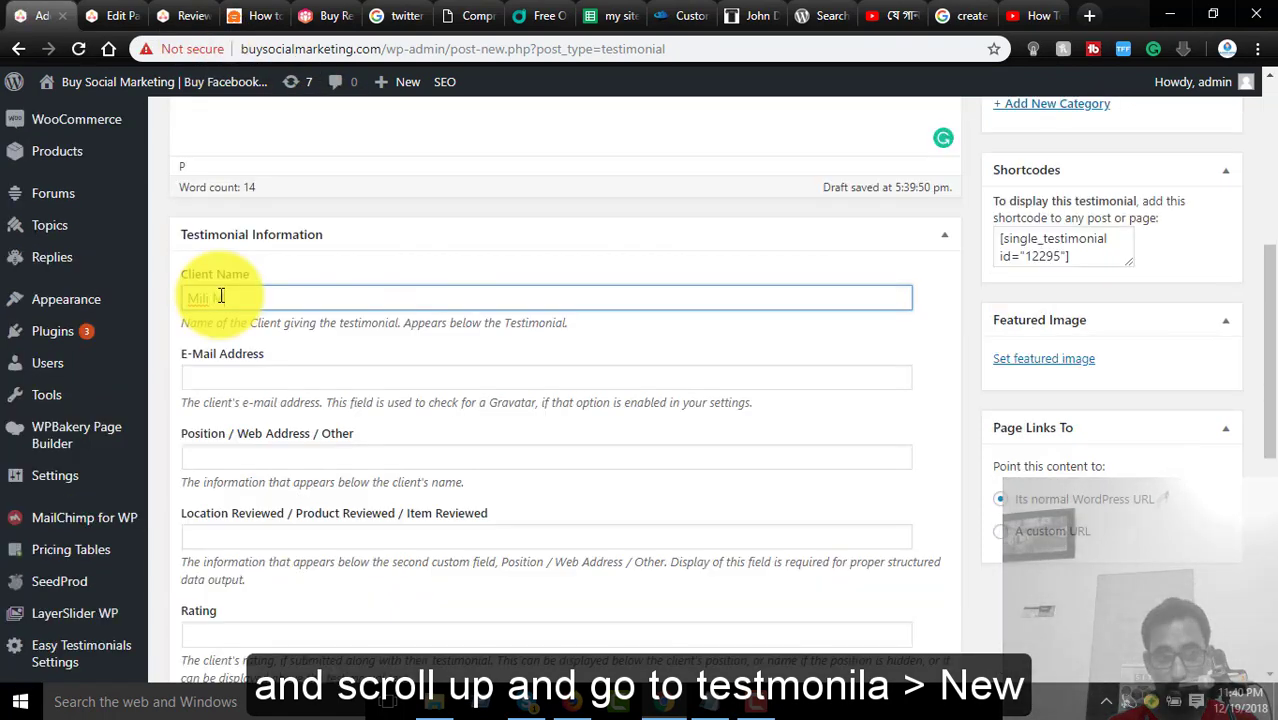
{"action": "left_click", "coordinate": [215, 457]}
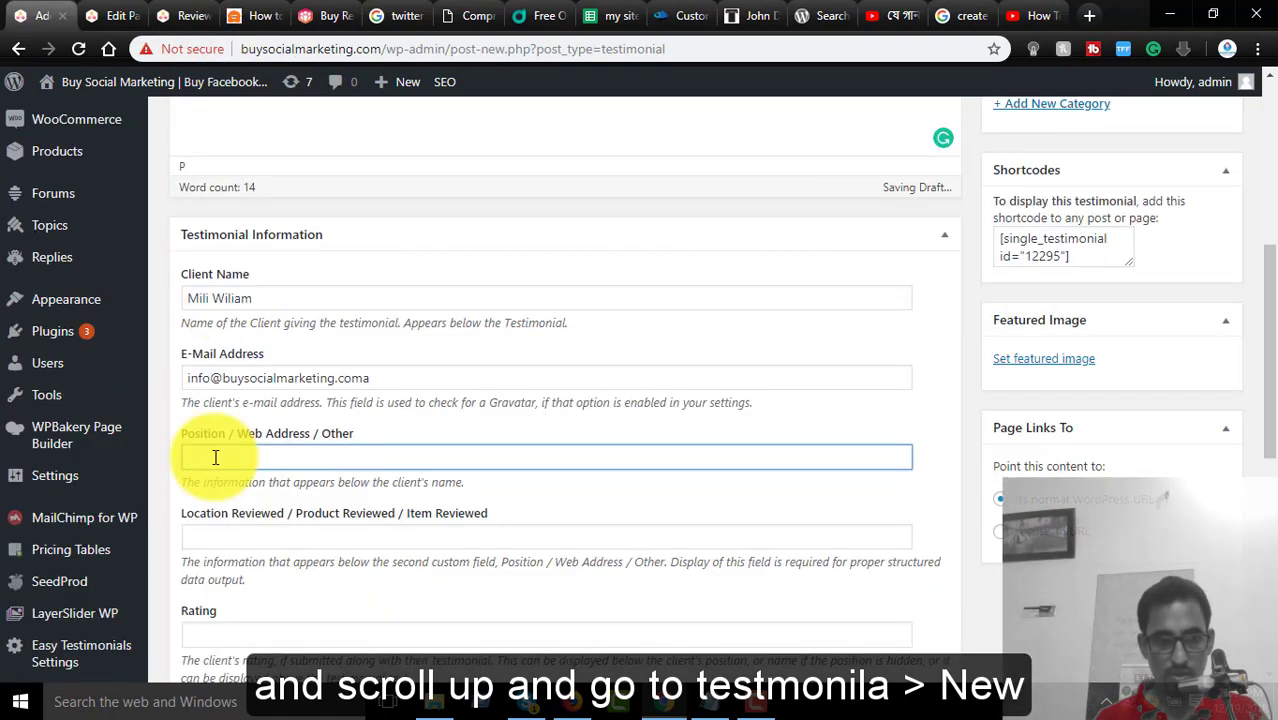
{"action": "type", "text": "Founder /www.techadvices.org/Youtube/arfancu"}
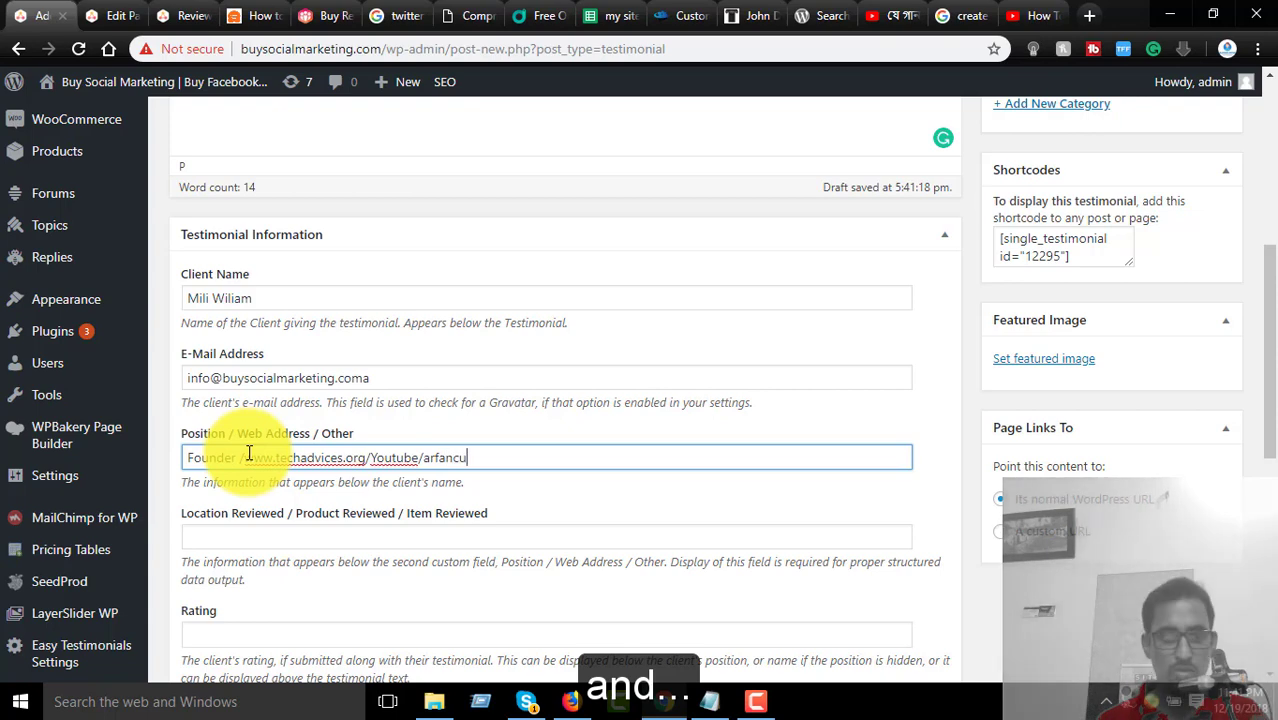
Enter "USA/SocialMedia /Facebook likes" as the location and product reviewed, and set the rating to 5.
{"action": "left_click", "coordinate": [243, 535]}
{"action": "scroll", "coordinate": [249, 270], "scroll_direction": "down", "scroll_amount": 3}
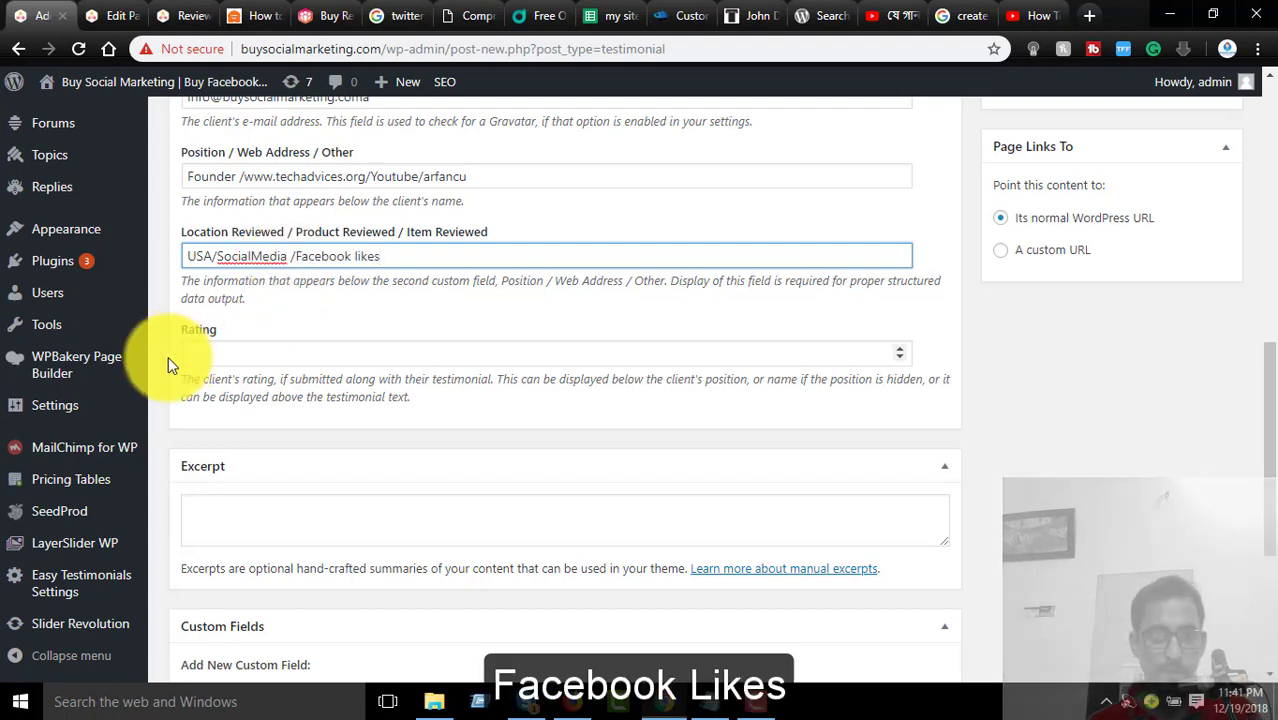
{"action": "left_click", "coordinate": [218, 348]}
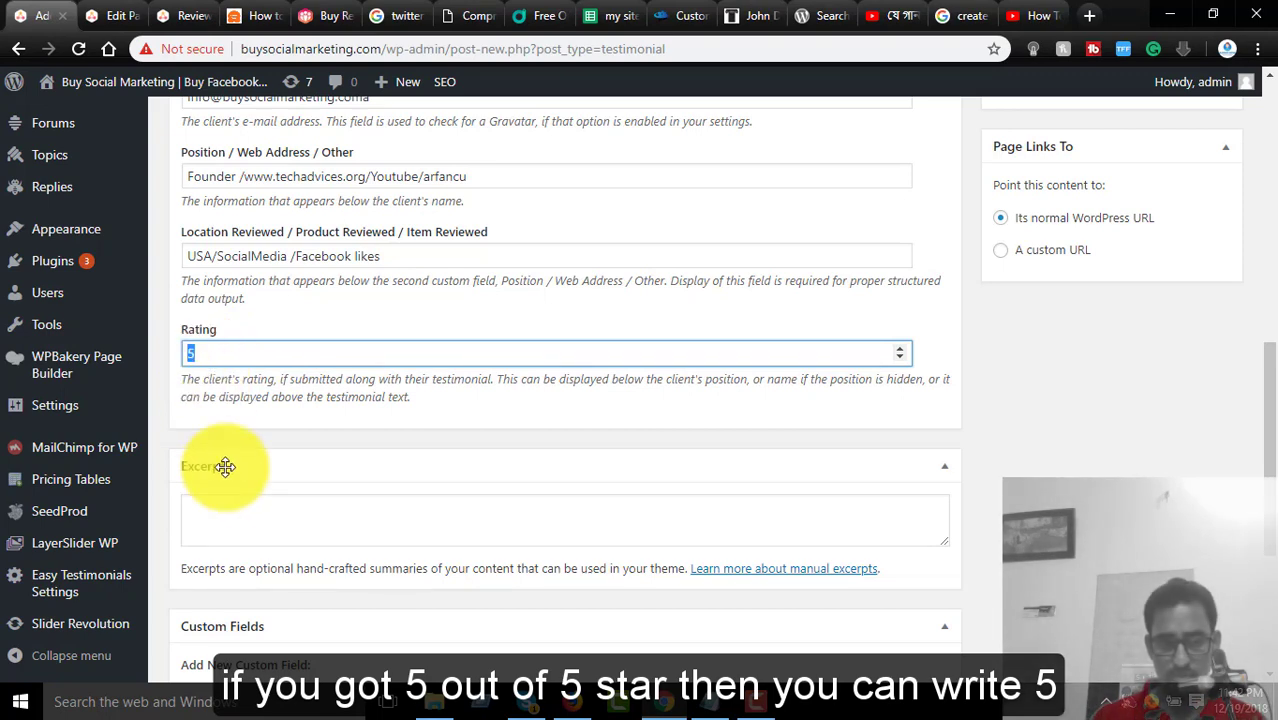
Look over the new testimonial's excerpt, custom fields and category choices.
{"action": "left_click", "coordinate": [251, 522]}
{"action": "scroll", "coordinate": [288, 405], "scroll_direction": "down", "scroll_amount": 2}
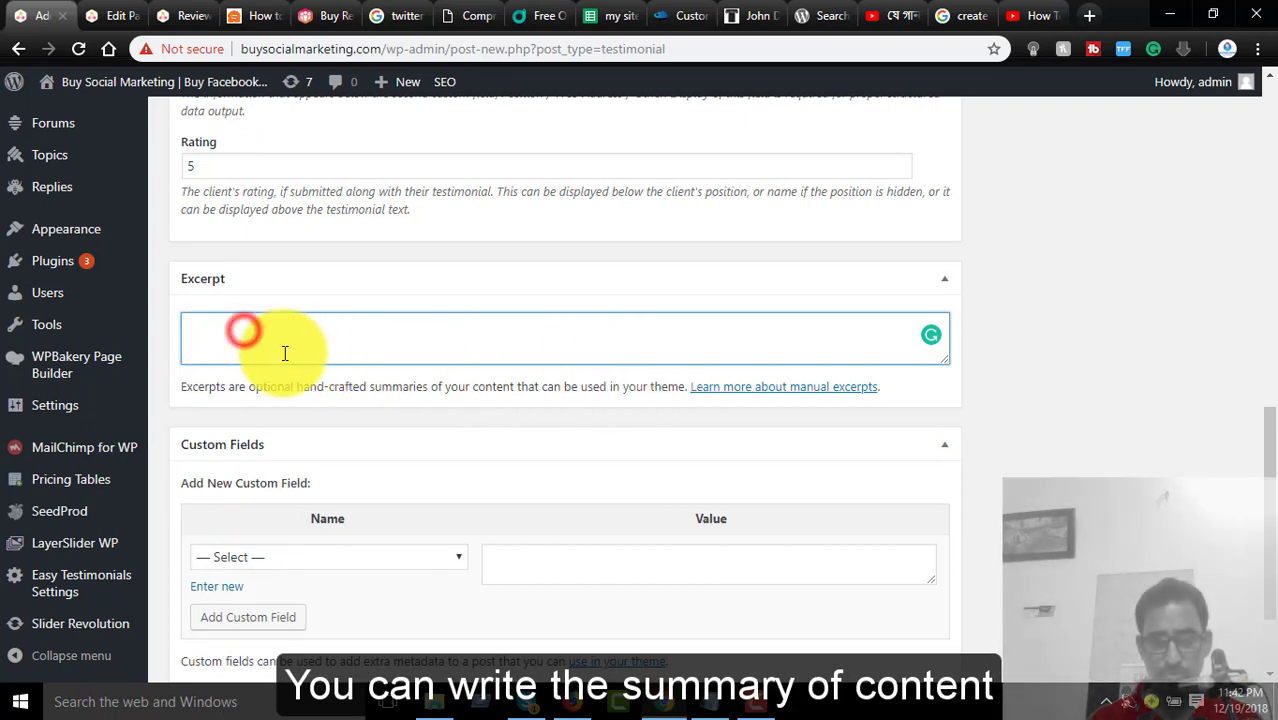
{"action": "scroll", "coordinate": [300, 340], "scroll_direction": "down", "scroll_amount": 2}
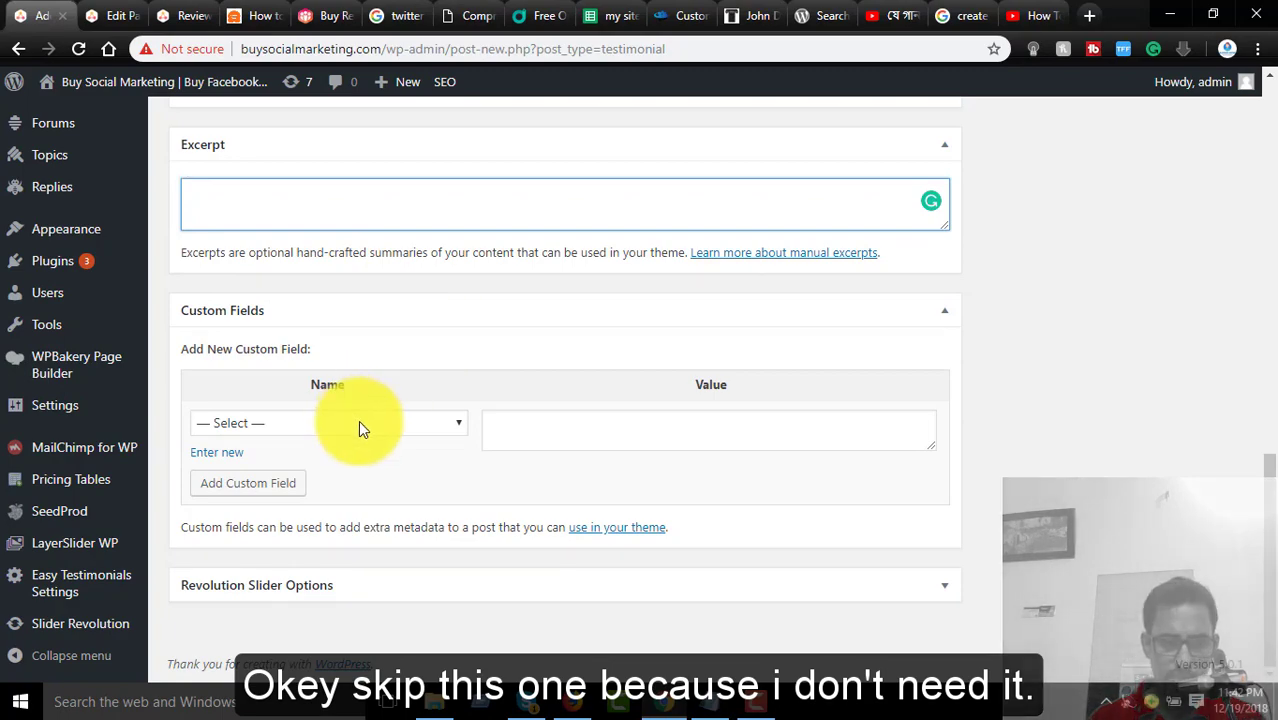
{"action": "scroll", "coordinate": [975, 540], "scroll_direction": "up", "scroll_amount": 2}
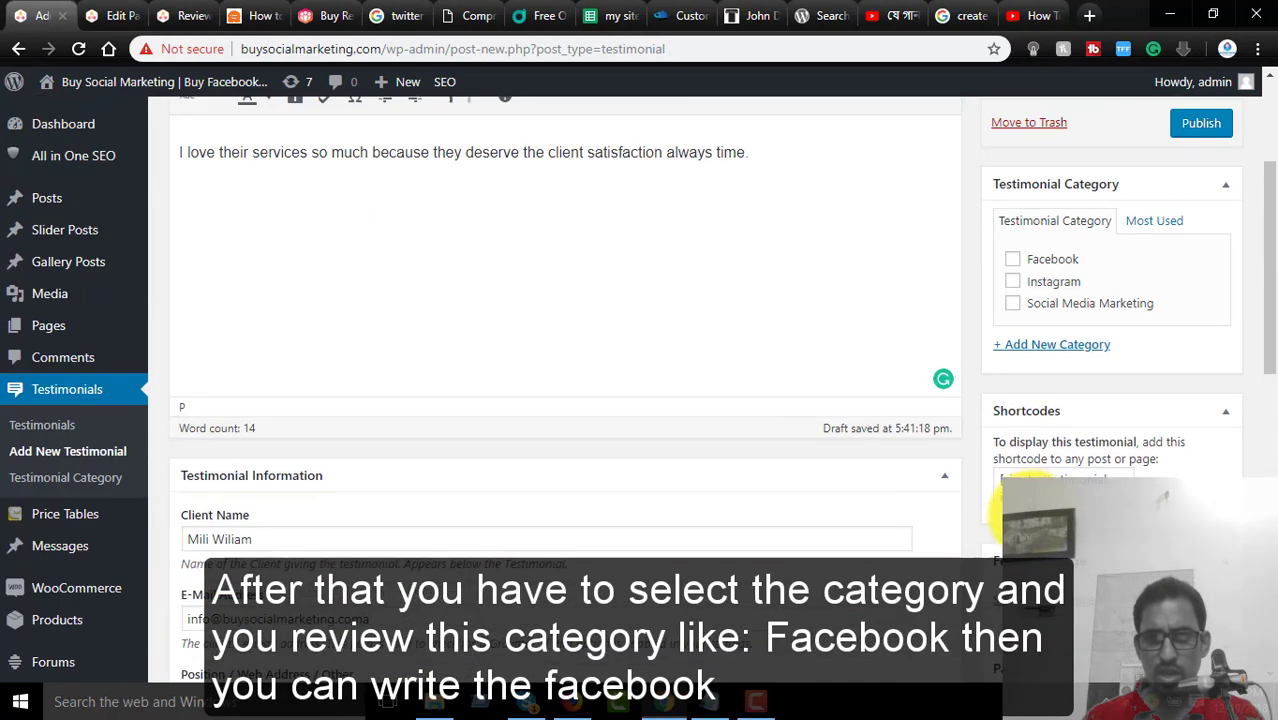
Assign the testimonial to the Facebook category and add a new testimonial category named "Social Media Design".
{"action": "scroll", "coordinate": [1101, 387], "scroll_direction": "up", "scroll_amount": 3}
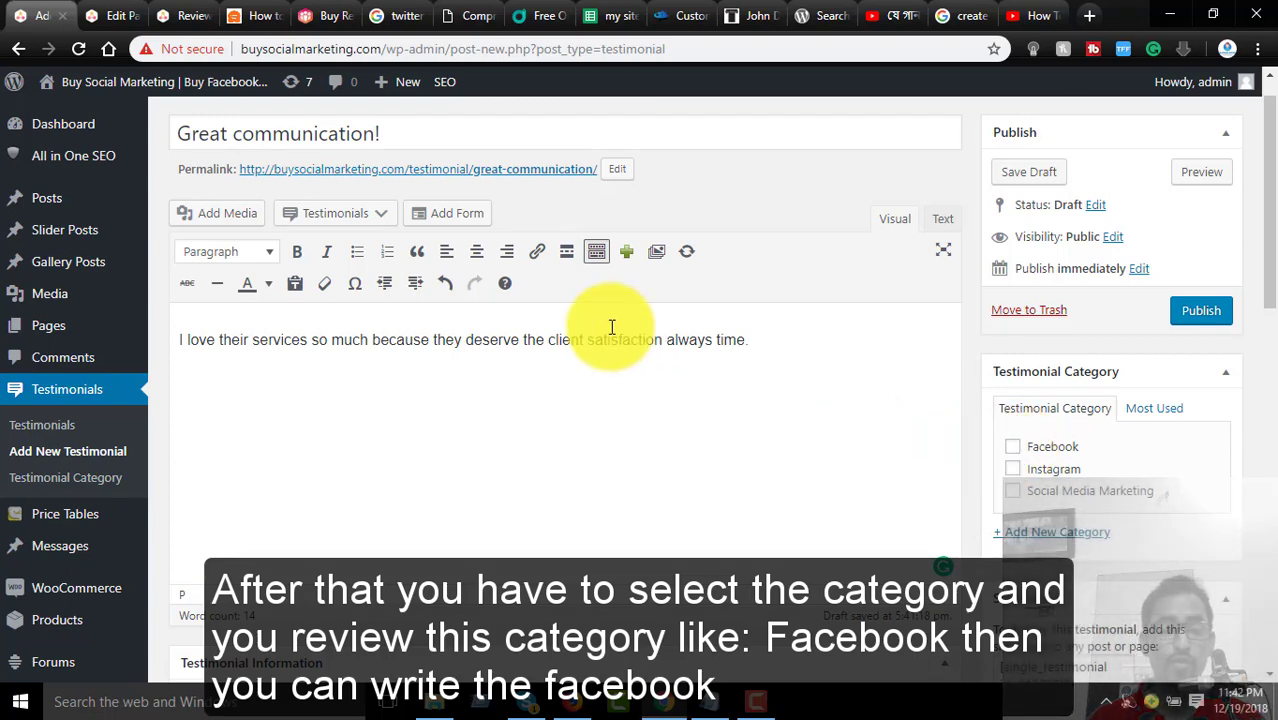
{"action": "left_click", "coordinate": [1014, 448]}
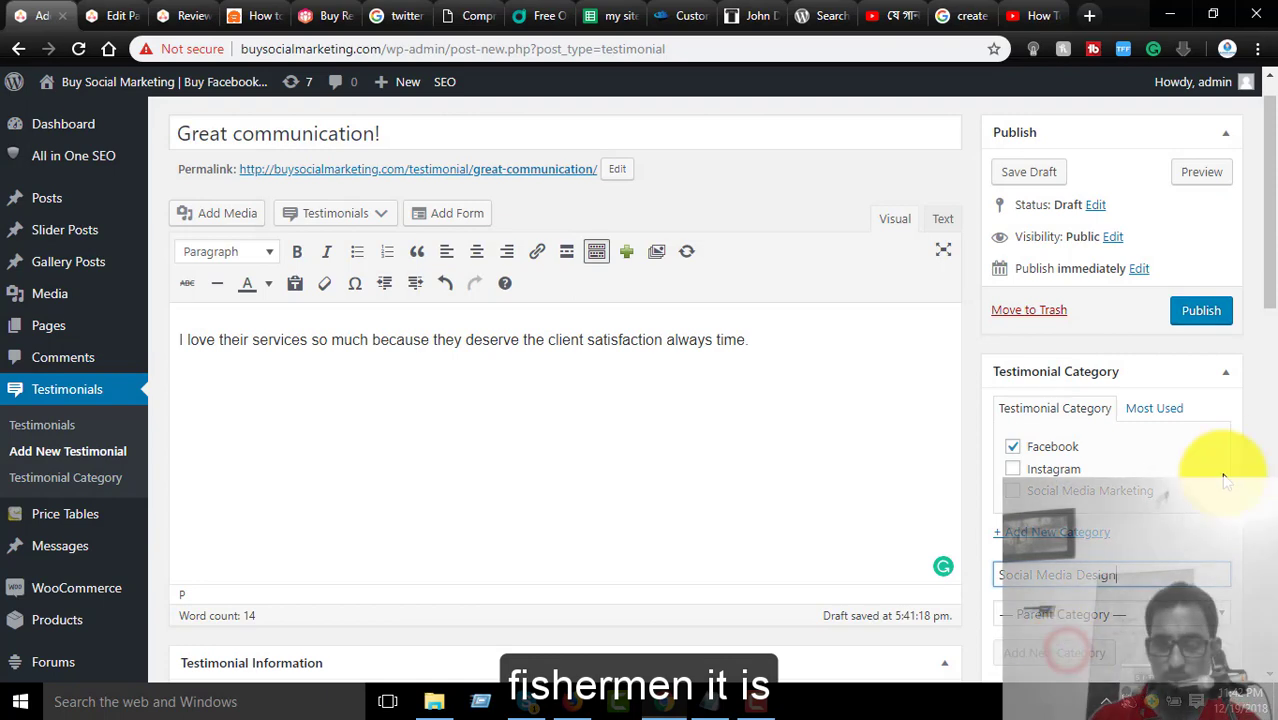
{"action": "key", "text": "Return"}
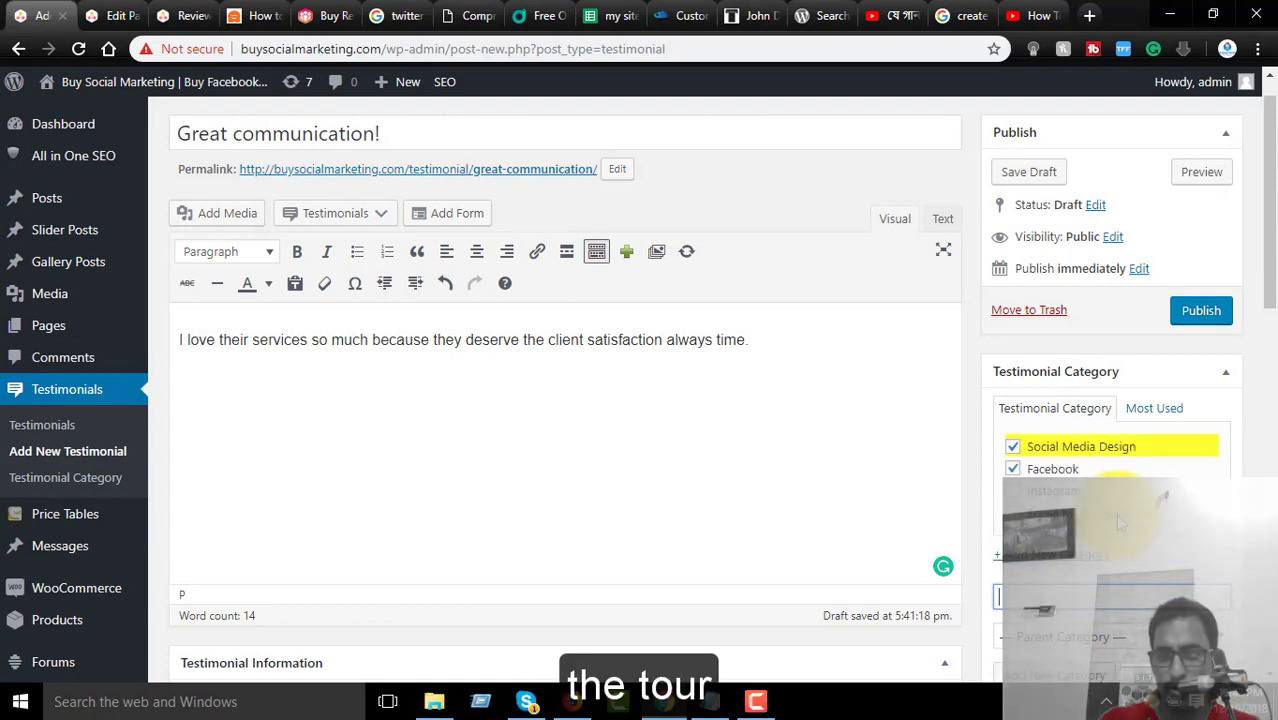
Add a testimonial category named "Facebook Design" with Social Media Design as its parent category.
{"action": "left_click", "coordinate": [1075, 637]}
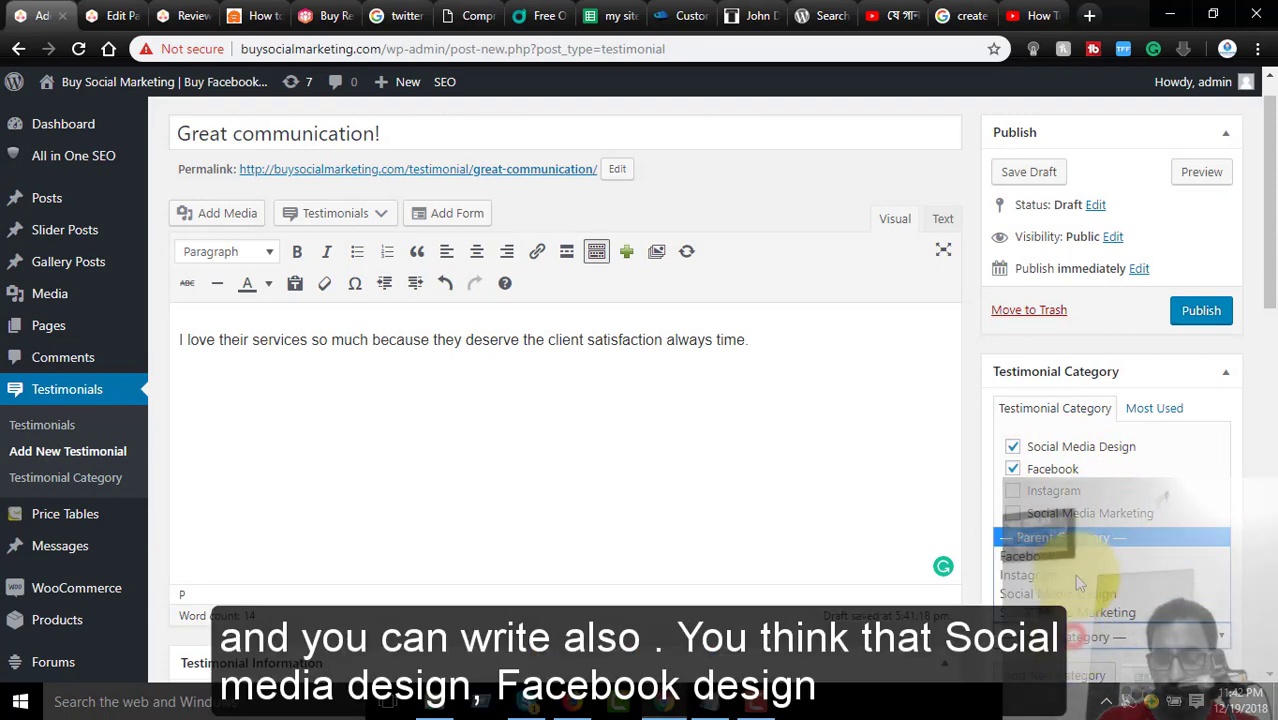
{"action": "left_click", "coordinate": [1182, 484]}
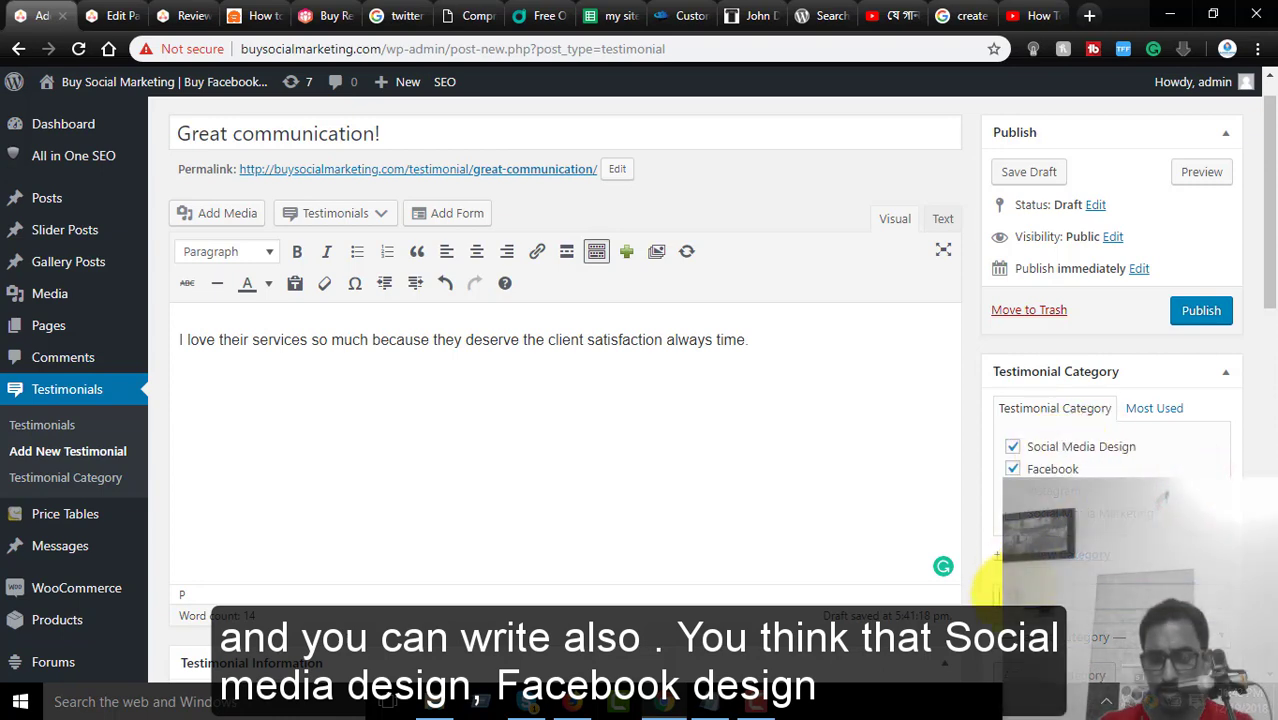
{"action": "left_click", "coordinate": [1016, 594]}
{"action": "type", "text": "Facebook Design"}
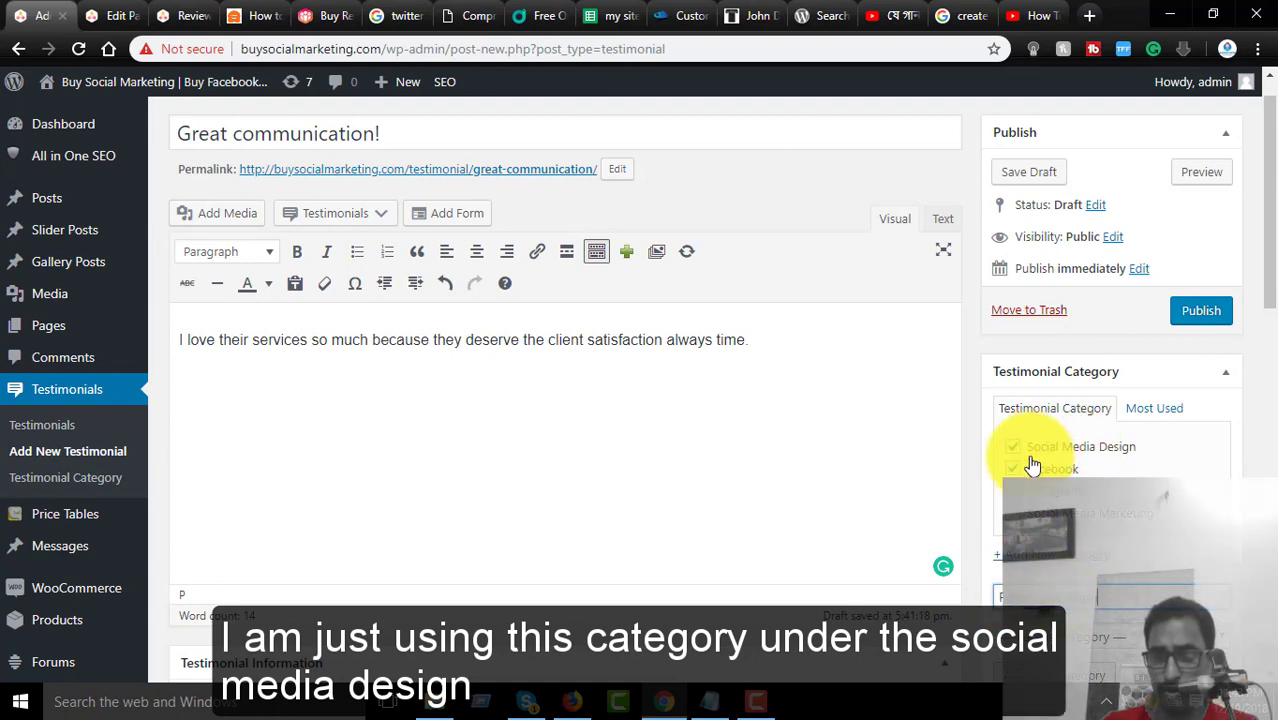
{"action": "scroll", "coordinate": [1120, 600], "scroll_direction": "down", "scroll_amount": 1}
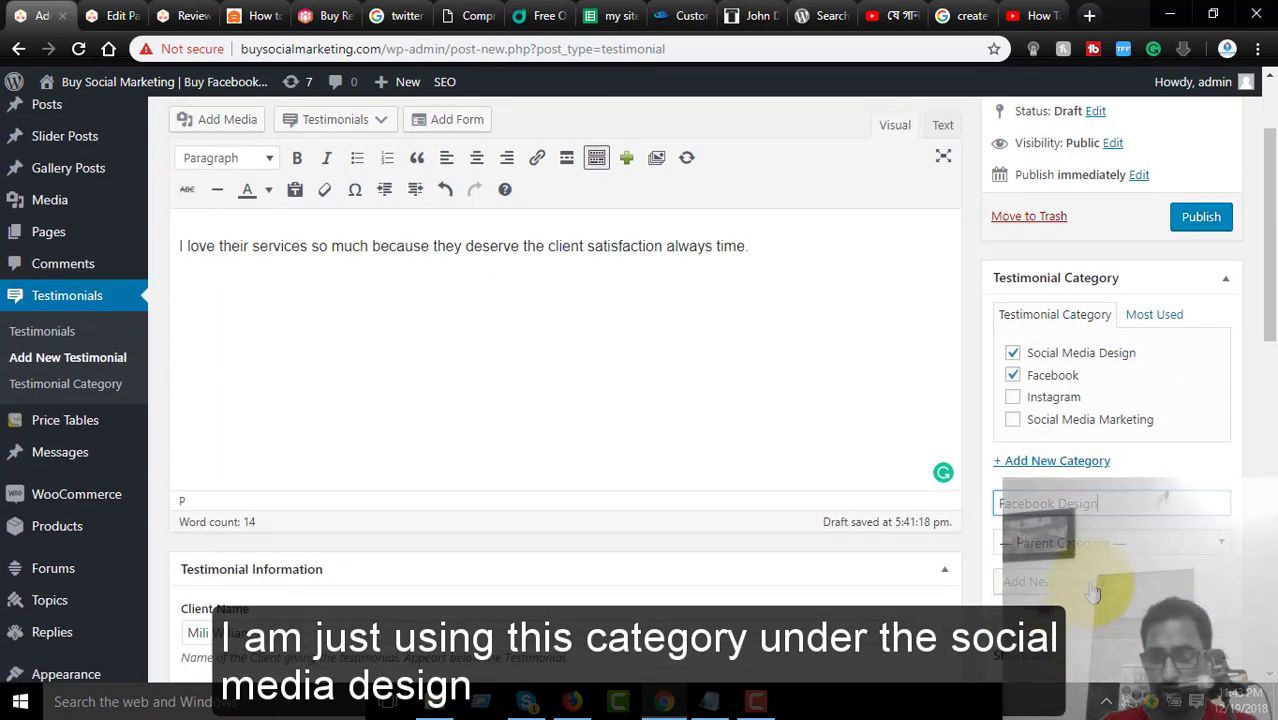
{"action": "left_click", "coordinate": [1110, 542]}
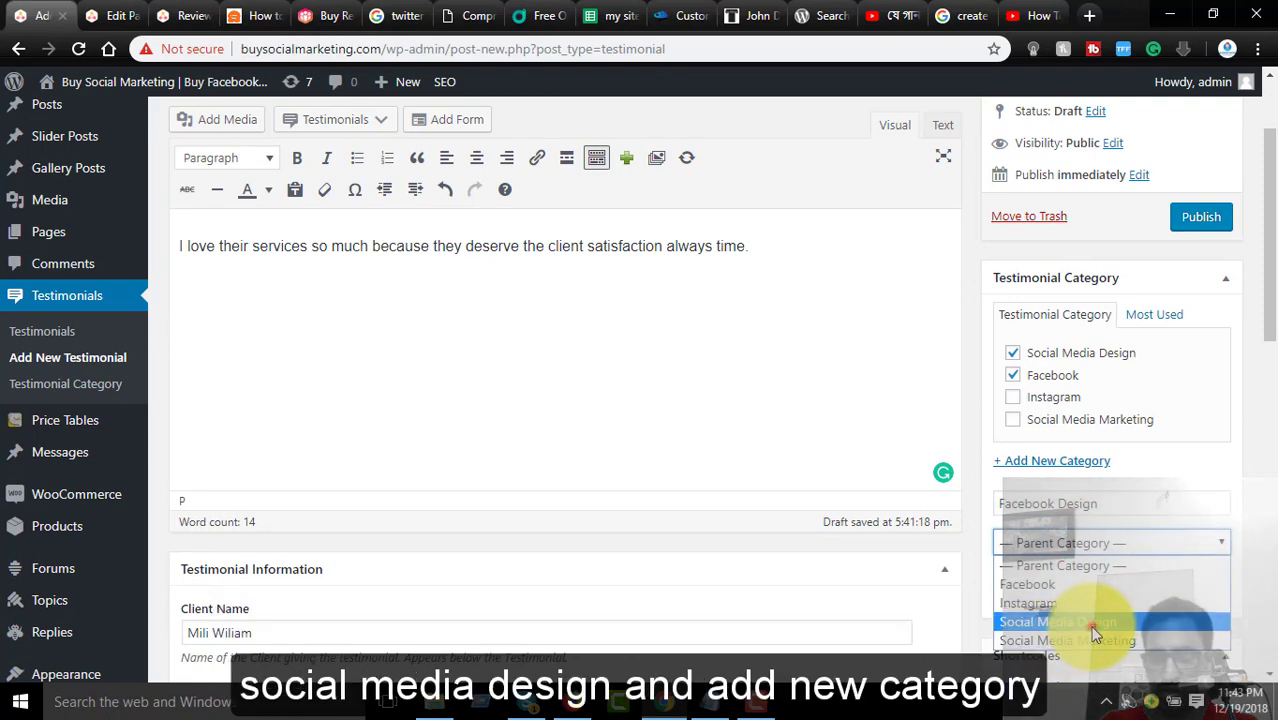
{"action": "left_click", "coordinate": [1094, 626]}
{"action": "left_click", "coordinate": [1058, 590]}
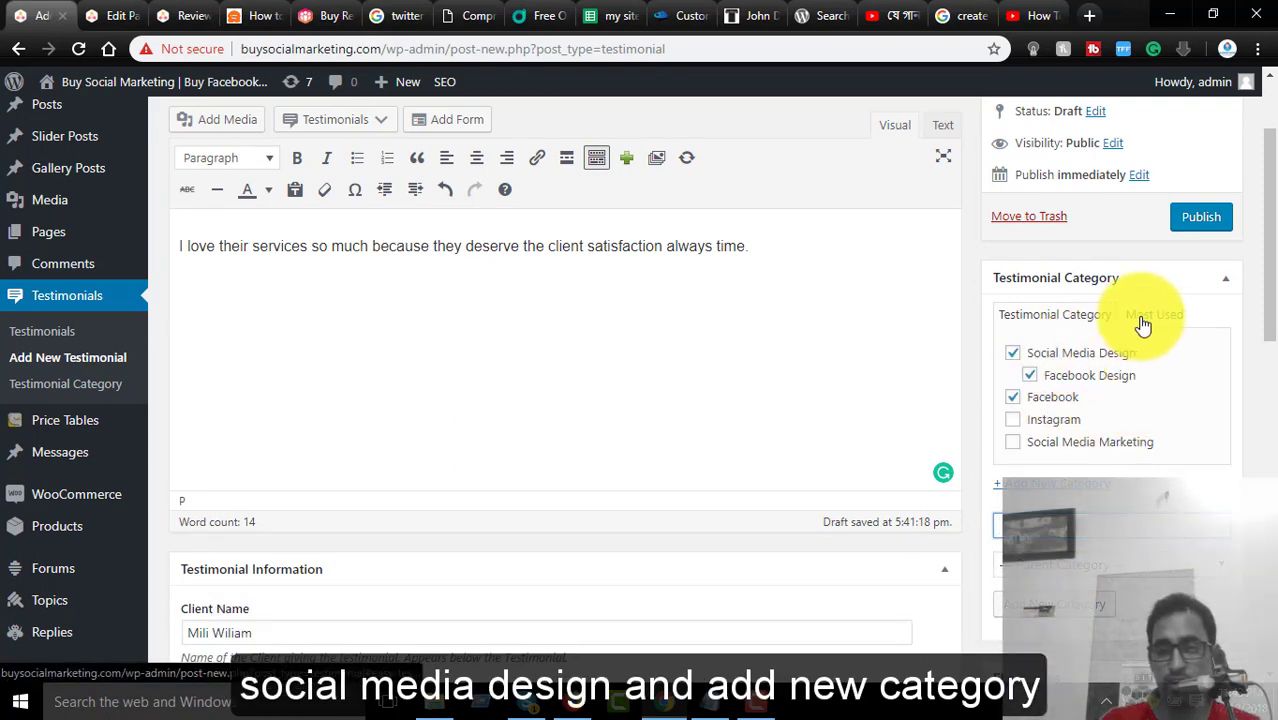
Check the testimonial's shortcode and featured image options and publish the testimonial.
{"action": "scroll", "coordinate": [1000, 370], "scroll_direction": "down", "scroll_amount": 3}
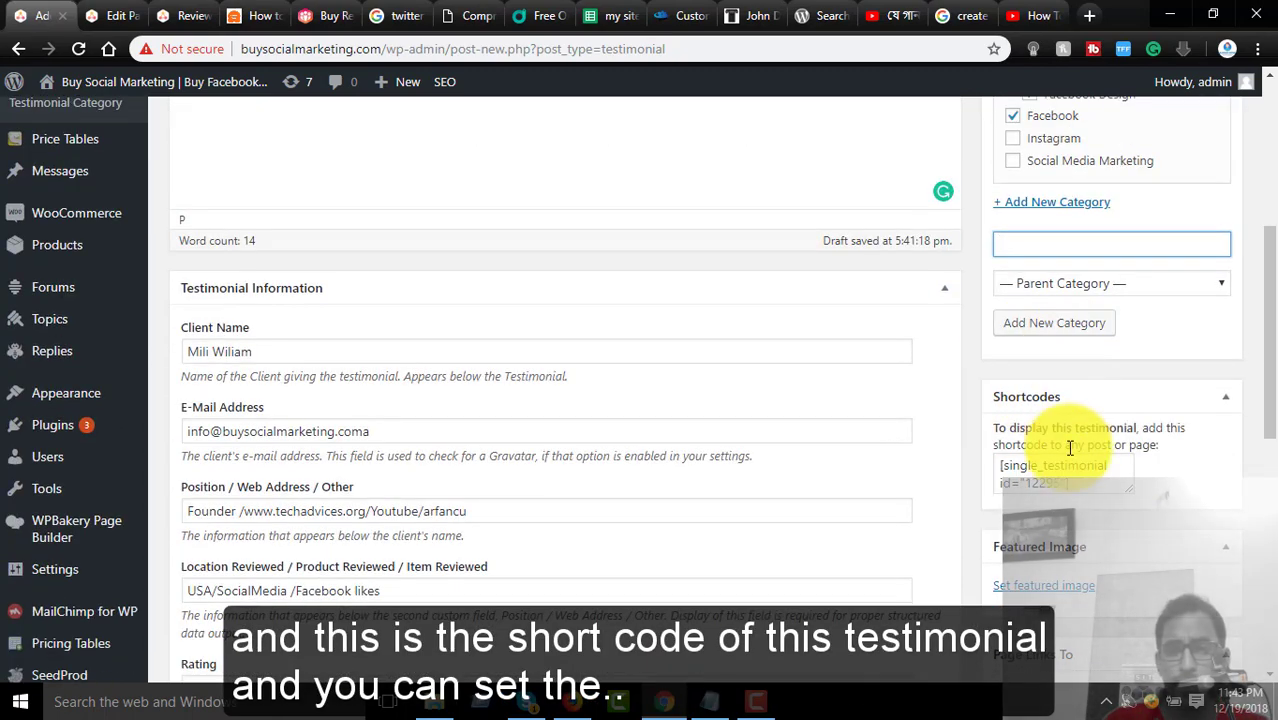
{"action": "left_click", "coordinate": [1058, 470]}
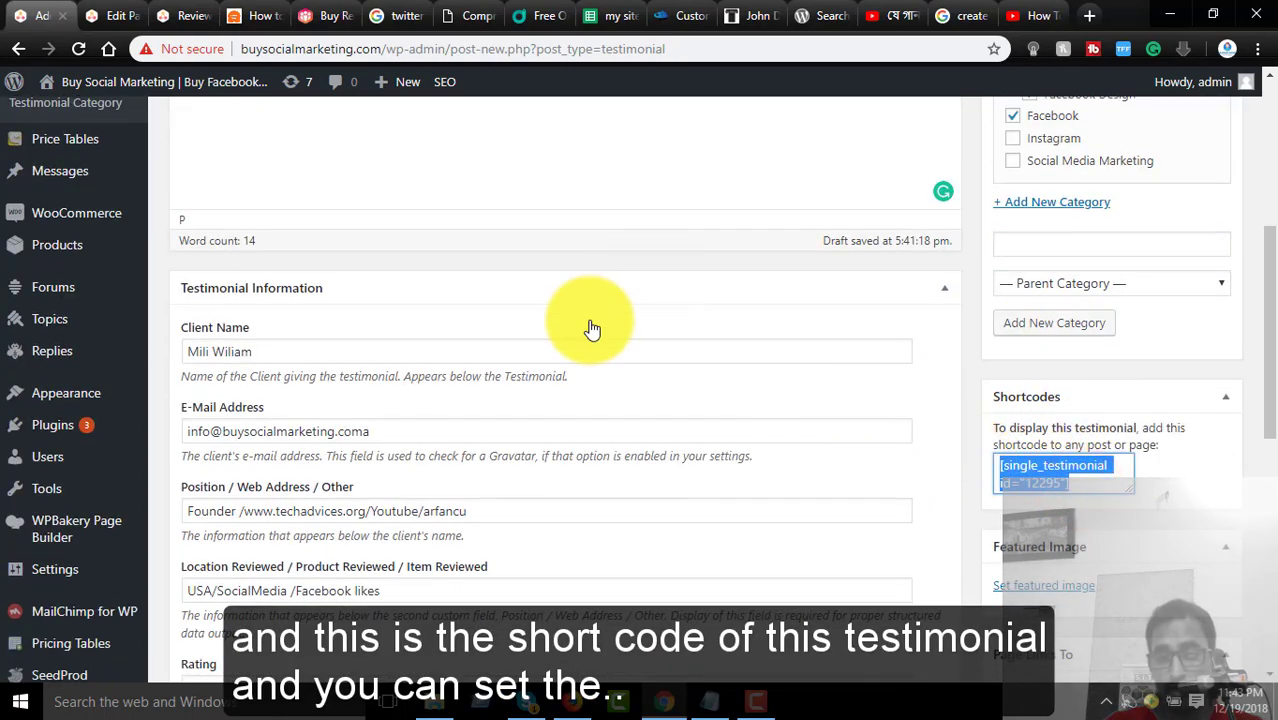
{"action": "scroll", "coordinate": [985, 420], "scroll_direction": "down", "scroll_amount": 3}
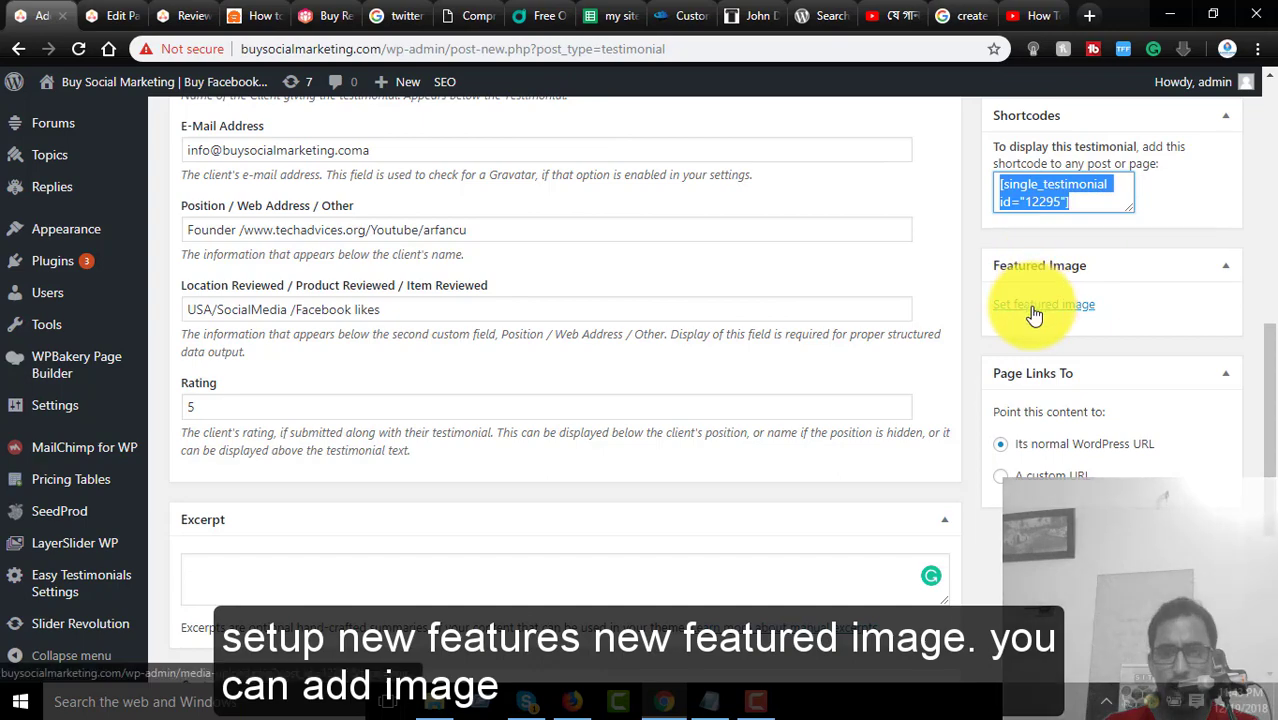
{"action": "scroll", "coordinate": [665, 391], "scroll_direction": "up", "scroll_amount": 7}
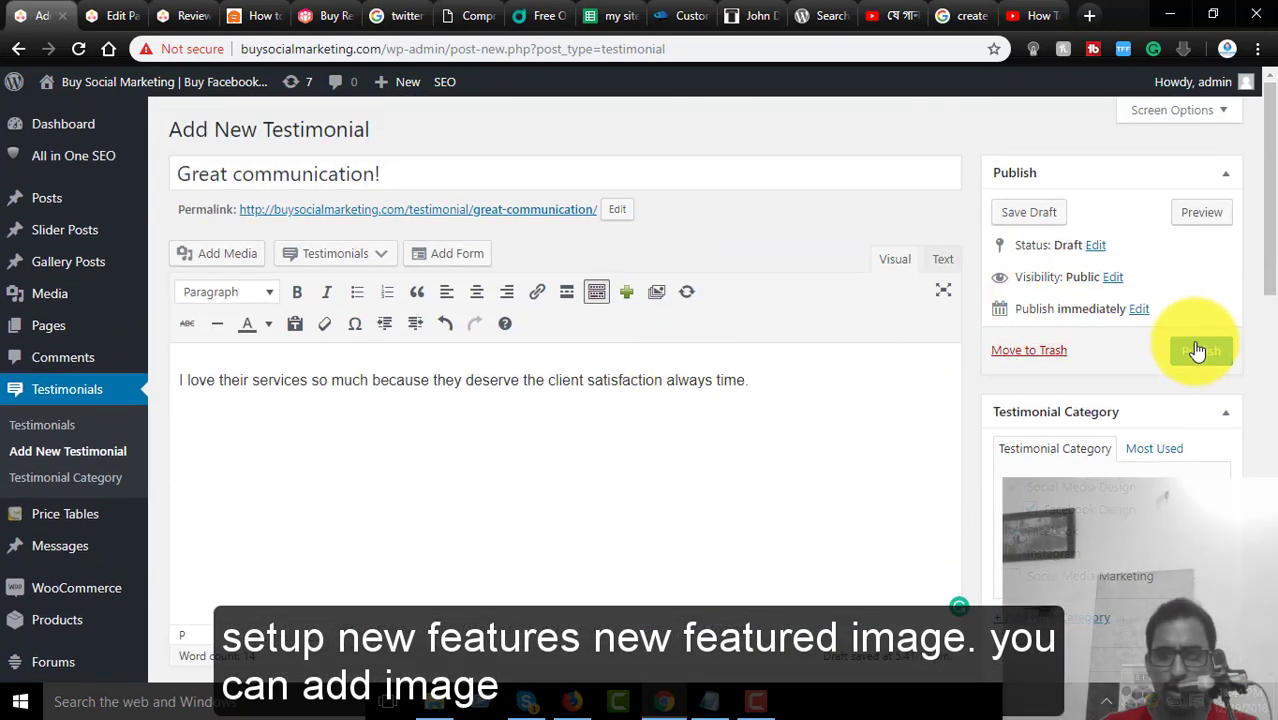
{"action": "left_click", "coordinate": [1199, 358]}
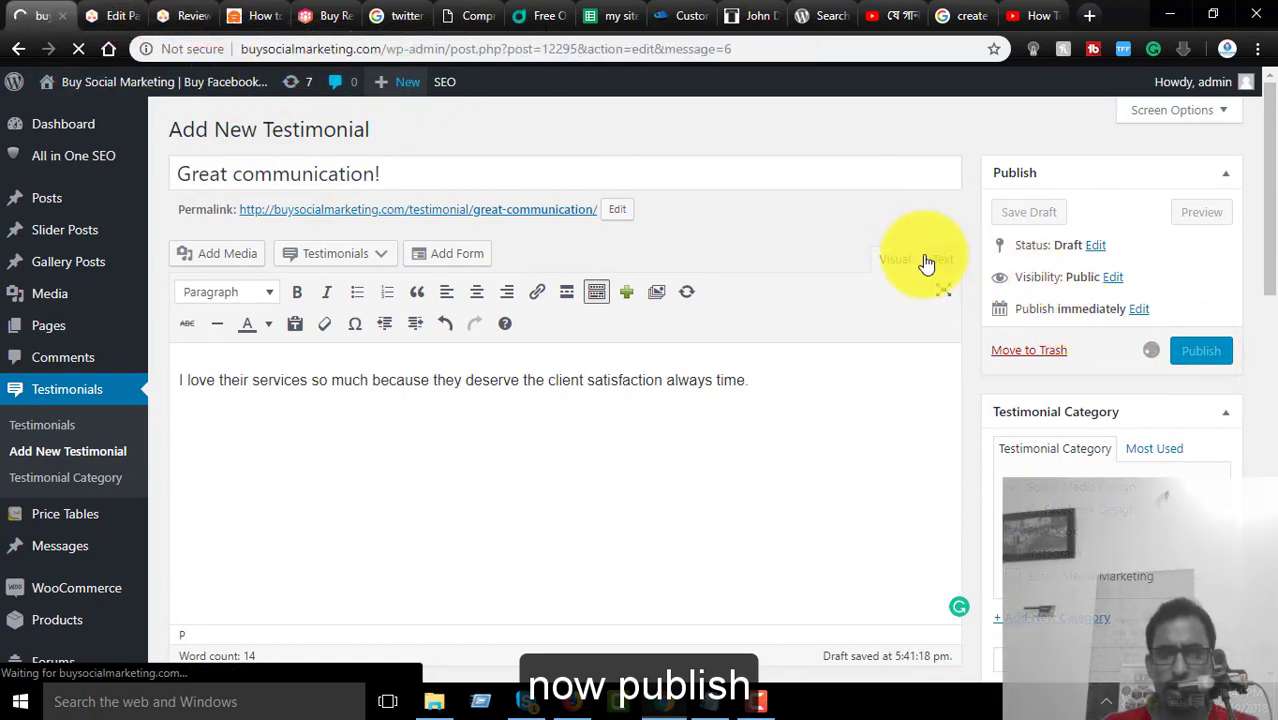
Copy the published testimonial's single_testimonial shortcode.
{"action": "scroll", "coordinate": [927, 261], "scroll_direction": "down", "scroll_amount": 10}
{"action": "scroll", "coordinate": [1085, 303], "scroll_direction": "up", "scroll_amount": 1}
{"action": "scroll", "coordinate": [1085, 303], "scroll_direction": "up", "scroll_amount": 8}
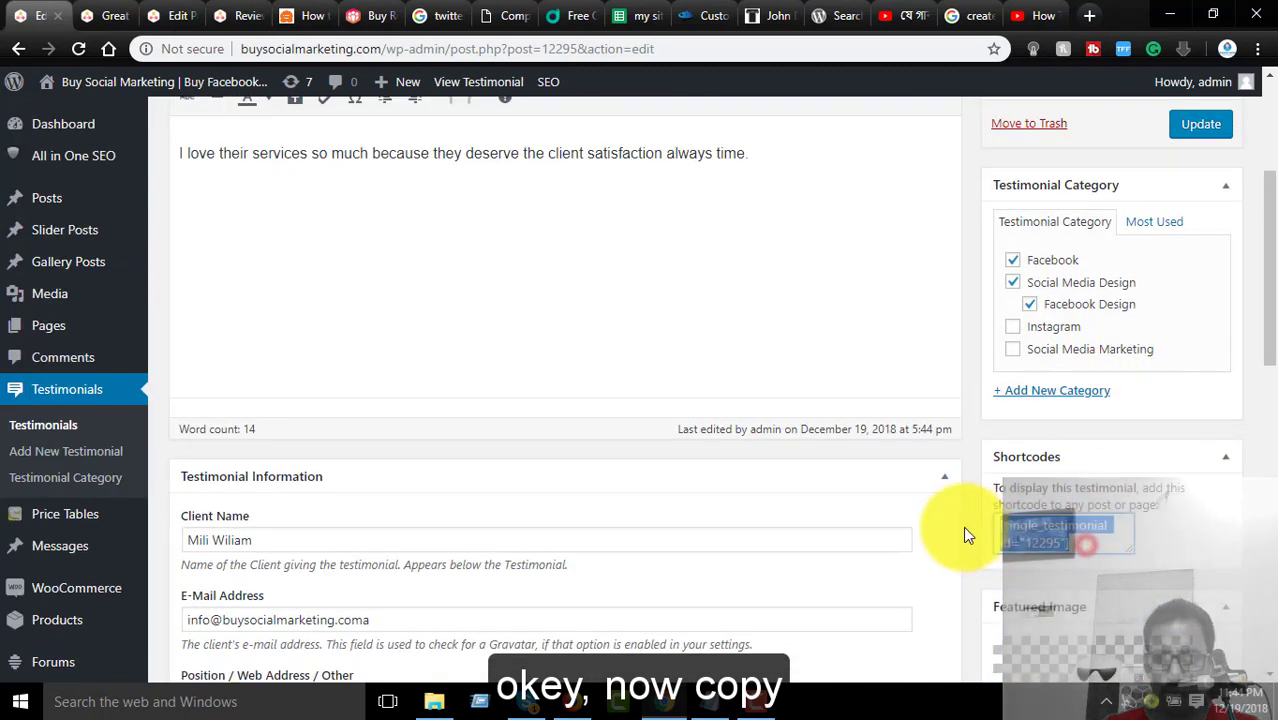
{"action": "right_click", "coordinate": [1025, 525]}
{"action": "left_click", "coordinate": [1013, 302]}
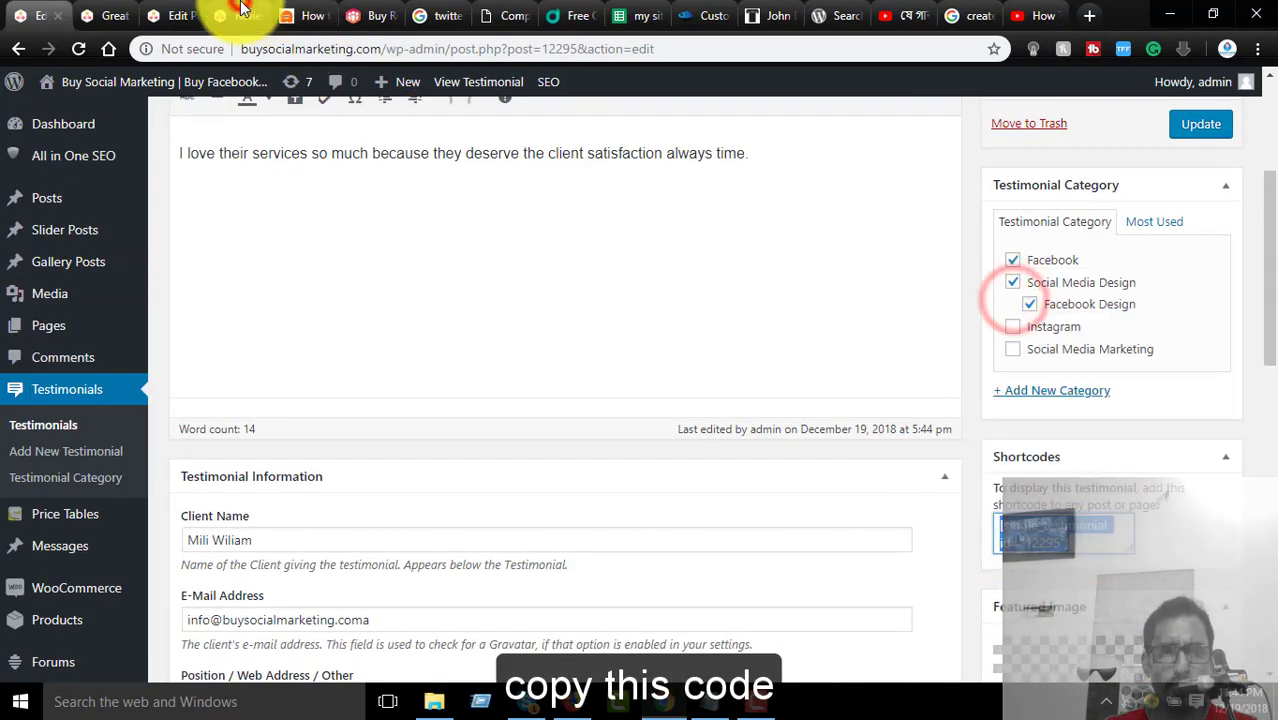
{"action": "left_click", "coordinate": [240, 12]}
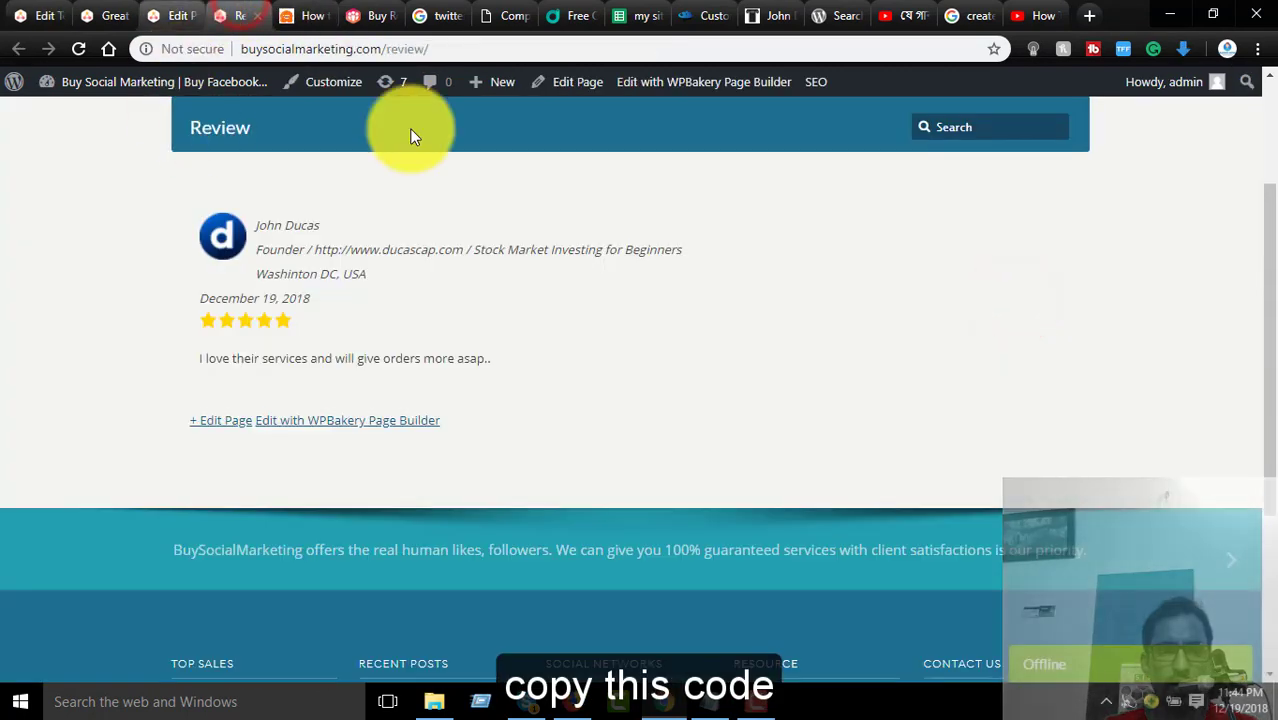
{"action": "left_click", "coordinate": [565, 90]}
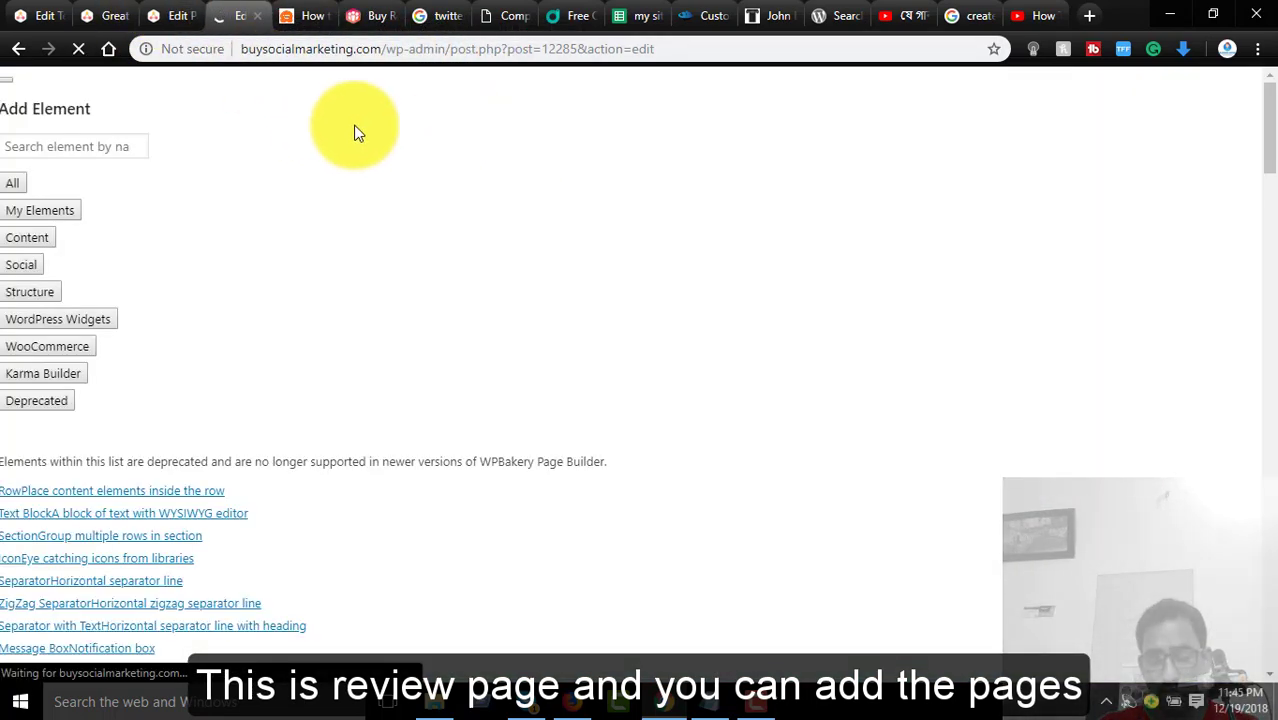
{"action": "left_click", "coordinate": [100, 15]}
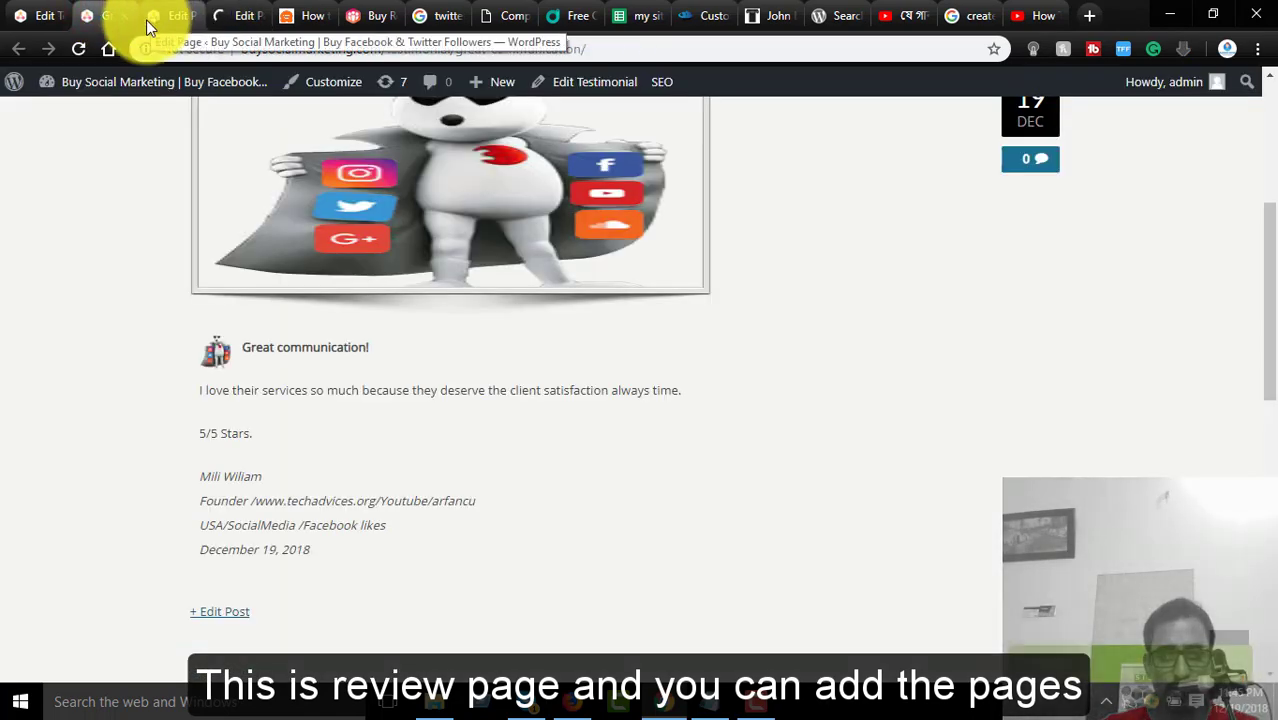
{"action": "left_click", "coordinate": [150, 16]}
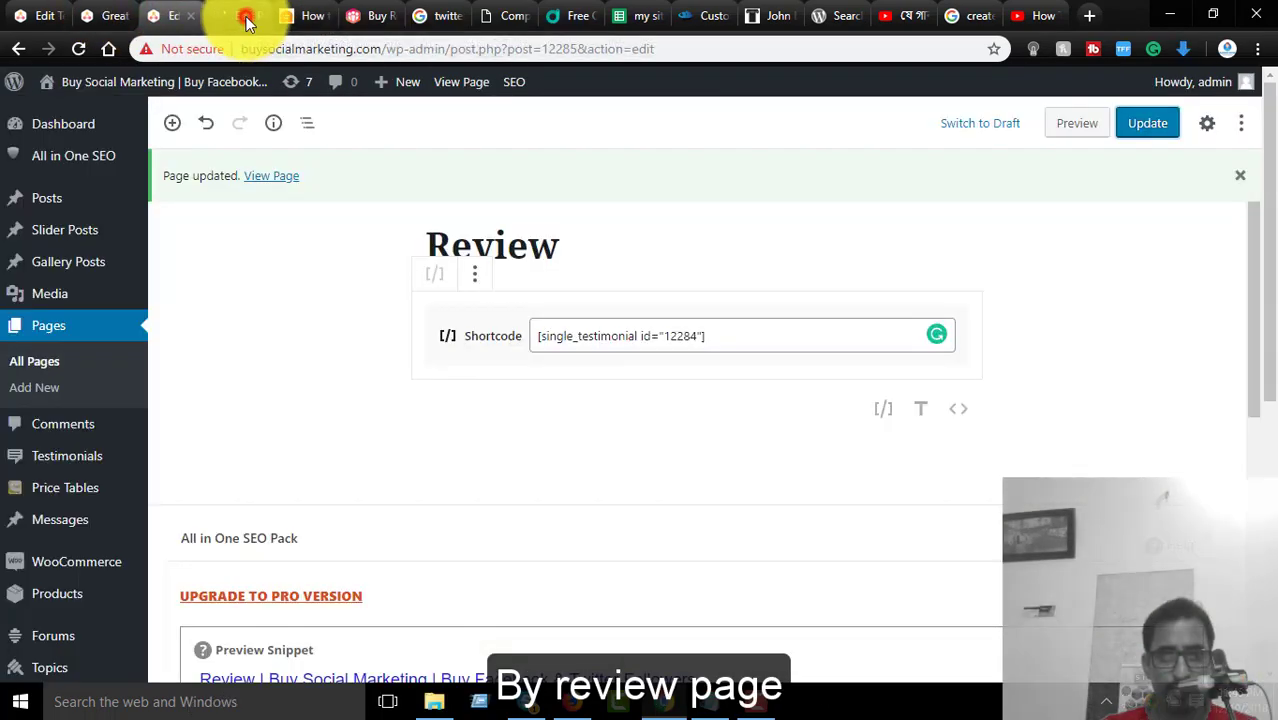
{"action": "left_click", "coordinate": [248, 18]}
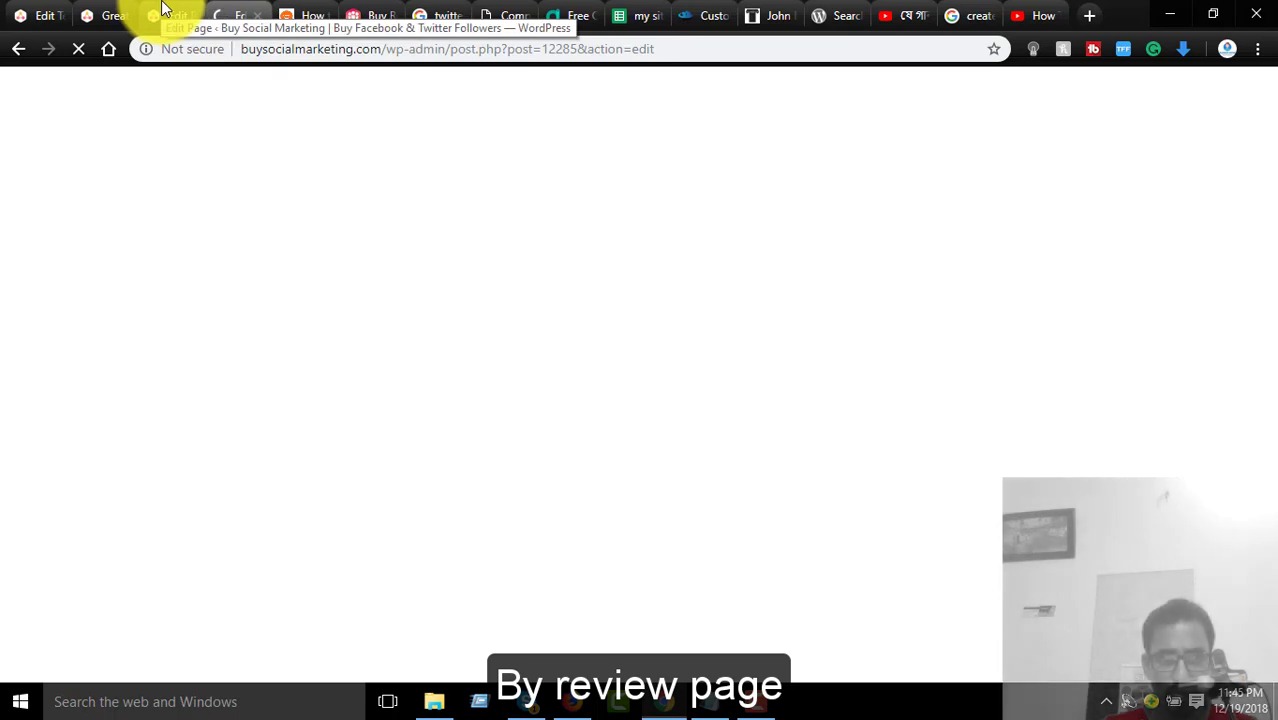
{"action": "left_click", "coordinate": [251, 15]}
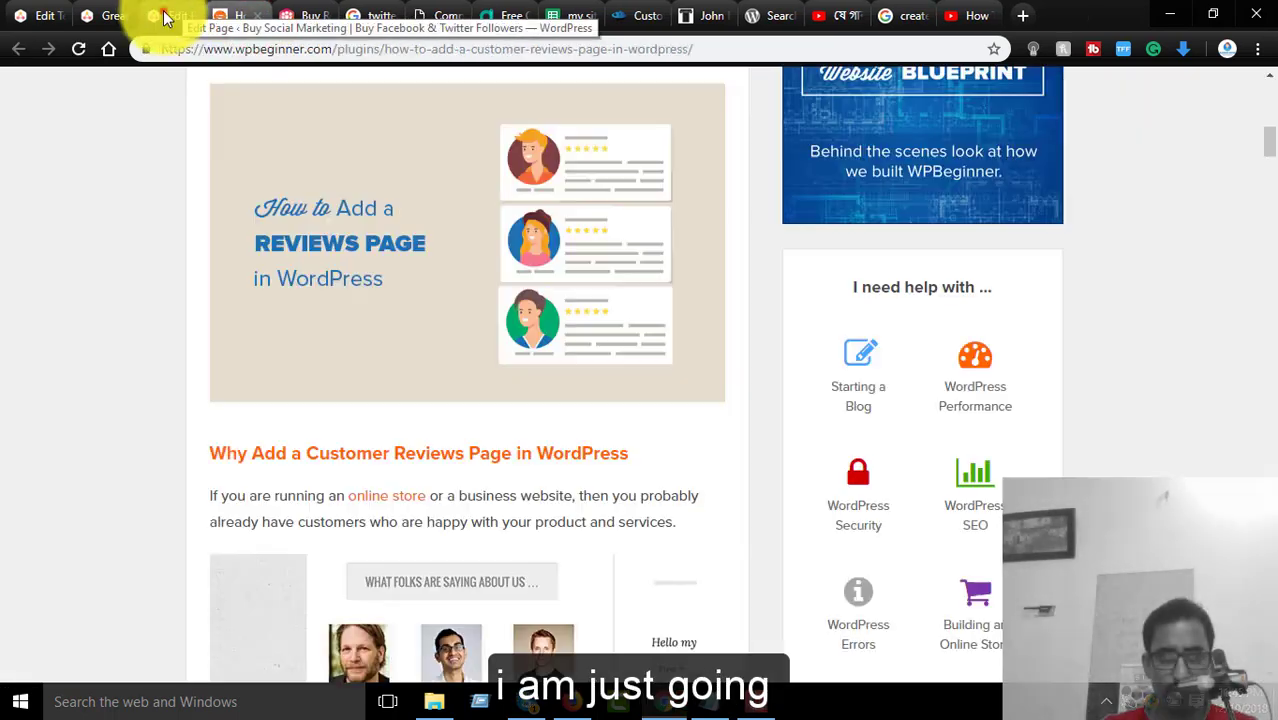
In the open Review page editor, add a second Shortcode block containing [single_testimonial id="12295"] below the first and update the page.
{"action": "left_click", "coordinate": [163, 14]}
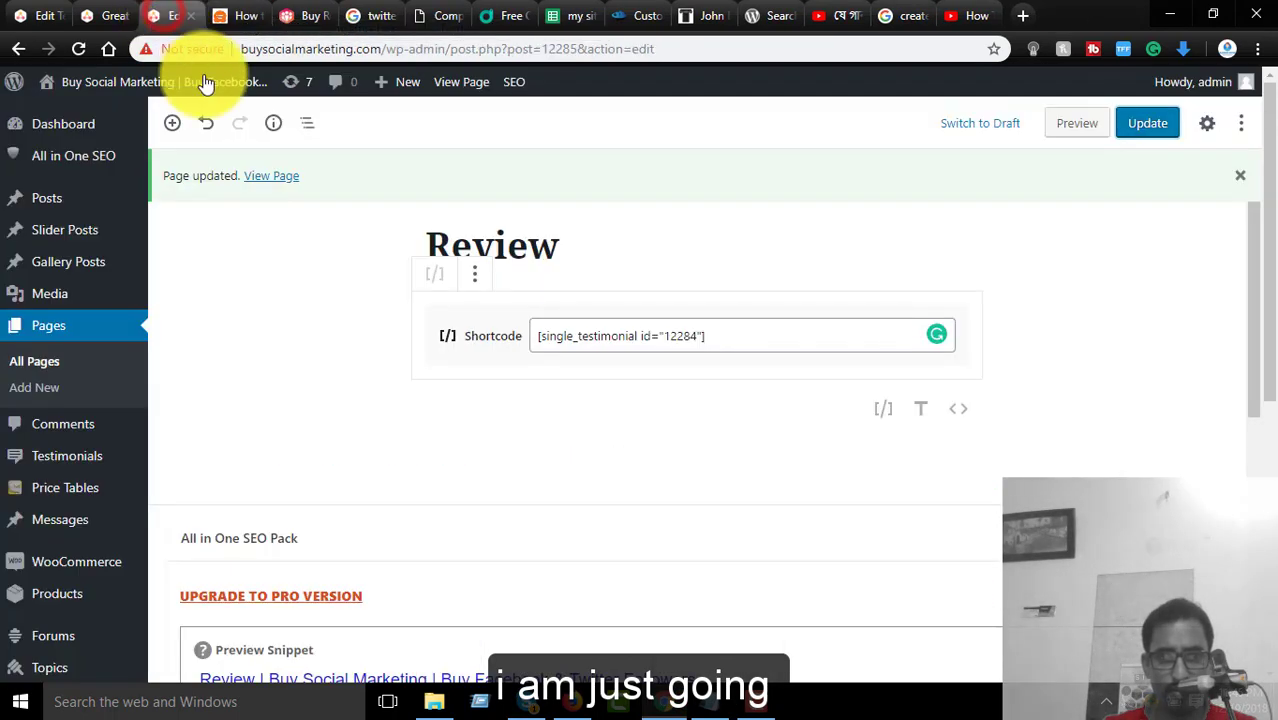
{"action": "left_click", "coordinate": [448, 420]}
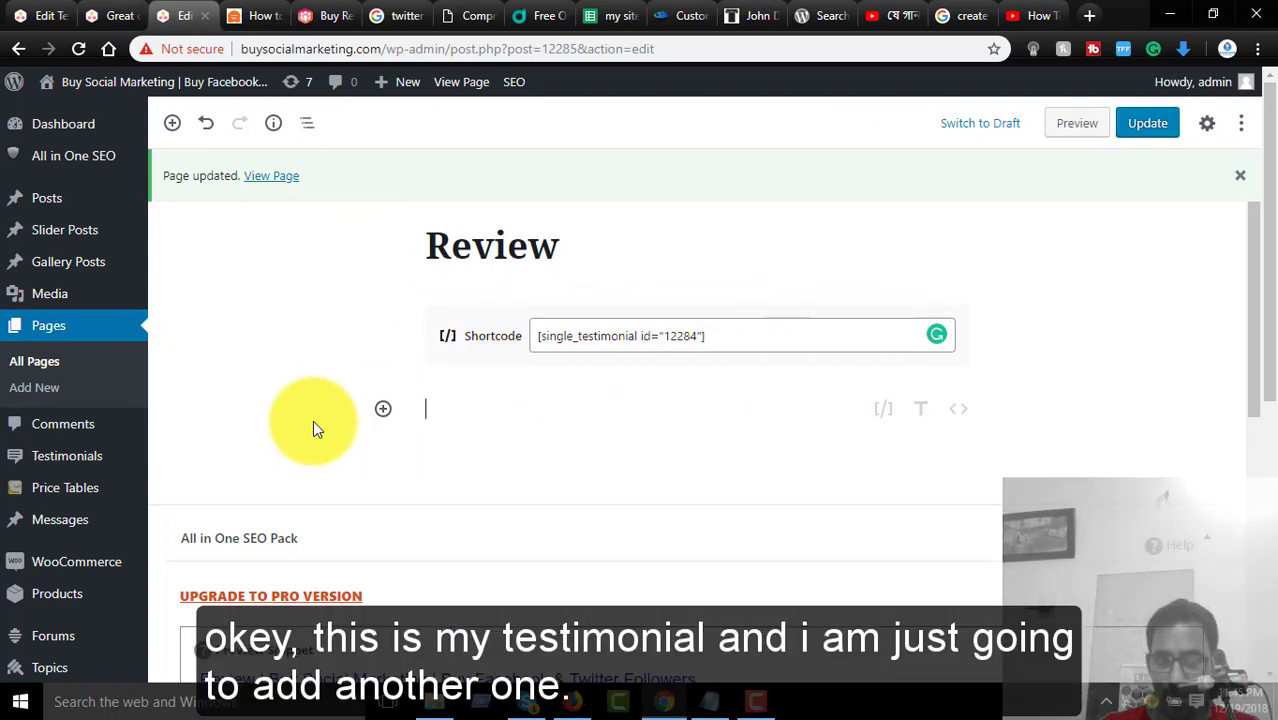
{"action": "left_click", "coordinate": [379, 403]}
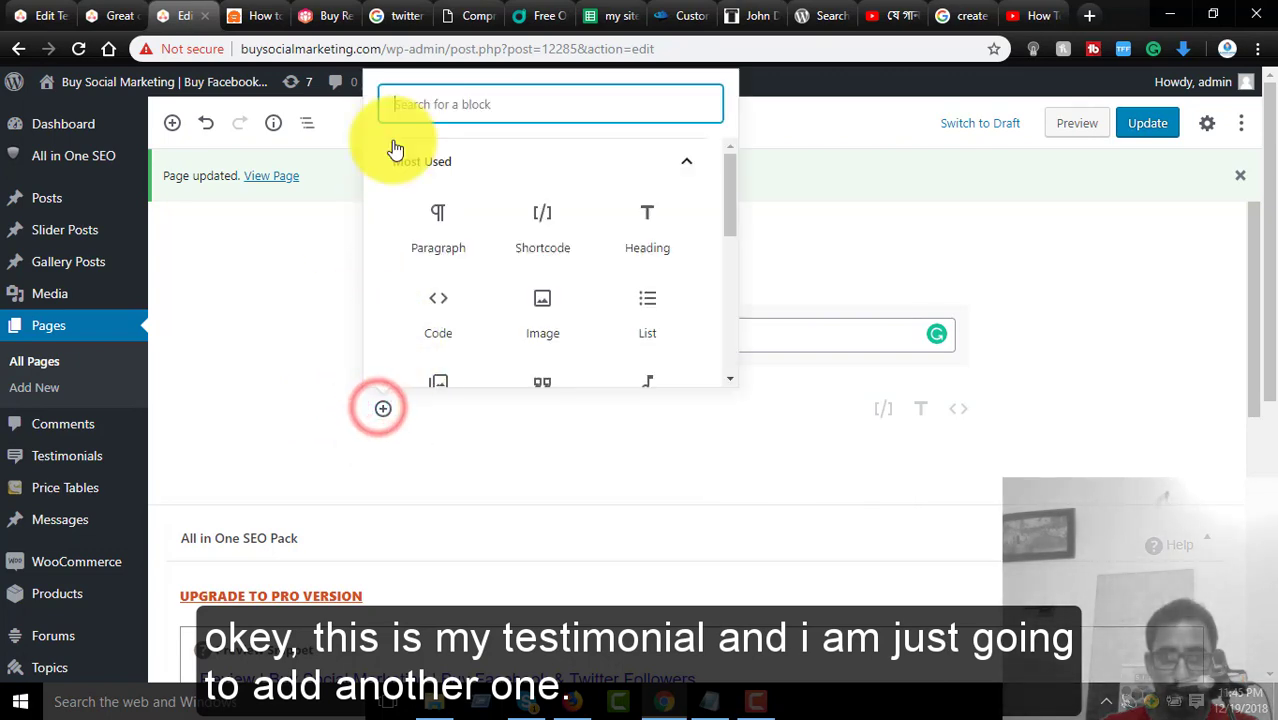
{"action": "left_click", "coordinate": [551, 240]}
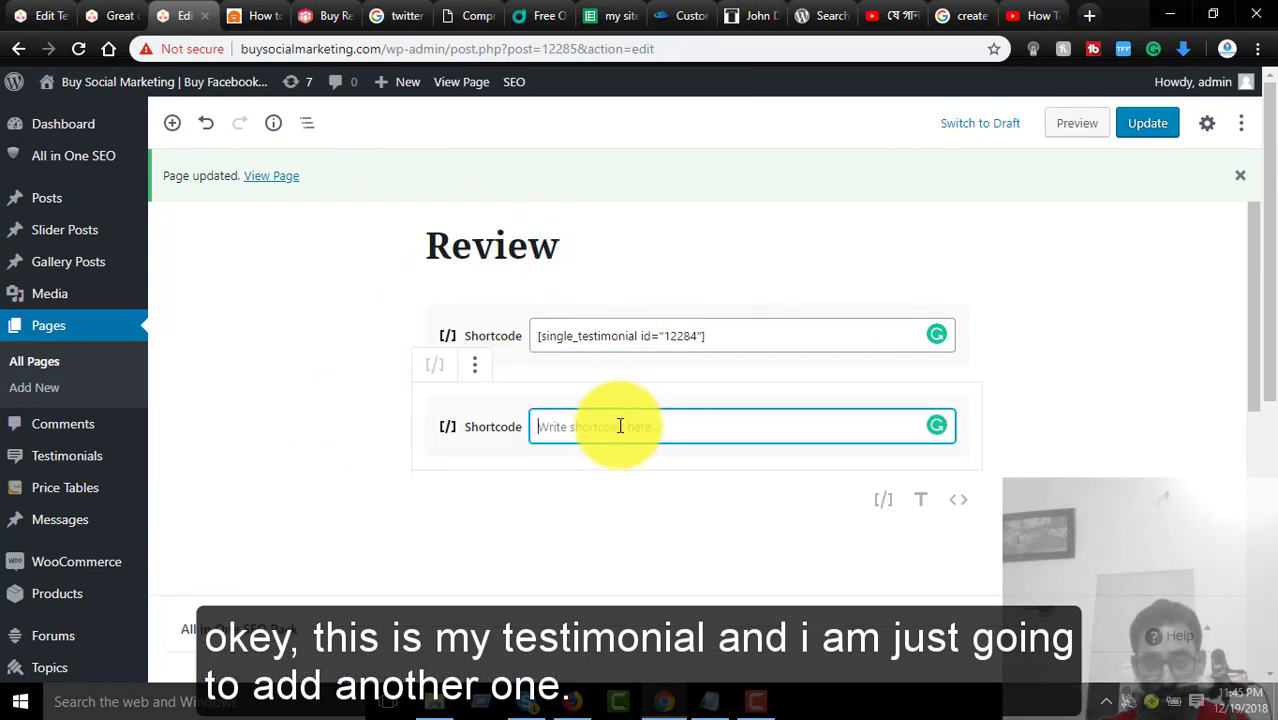
{"action": "key", "text": "ctrl+v"}
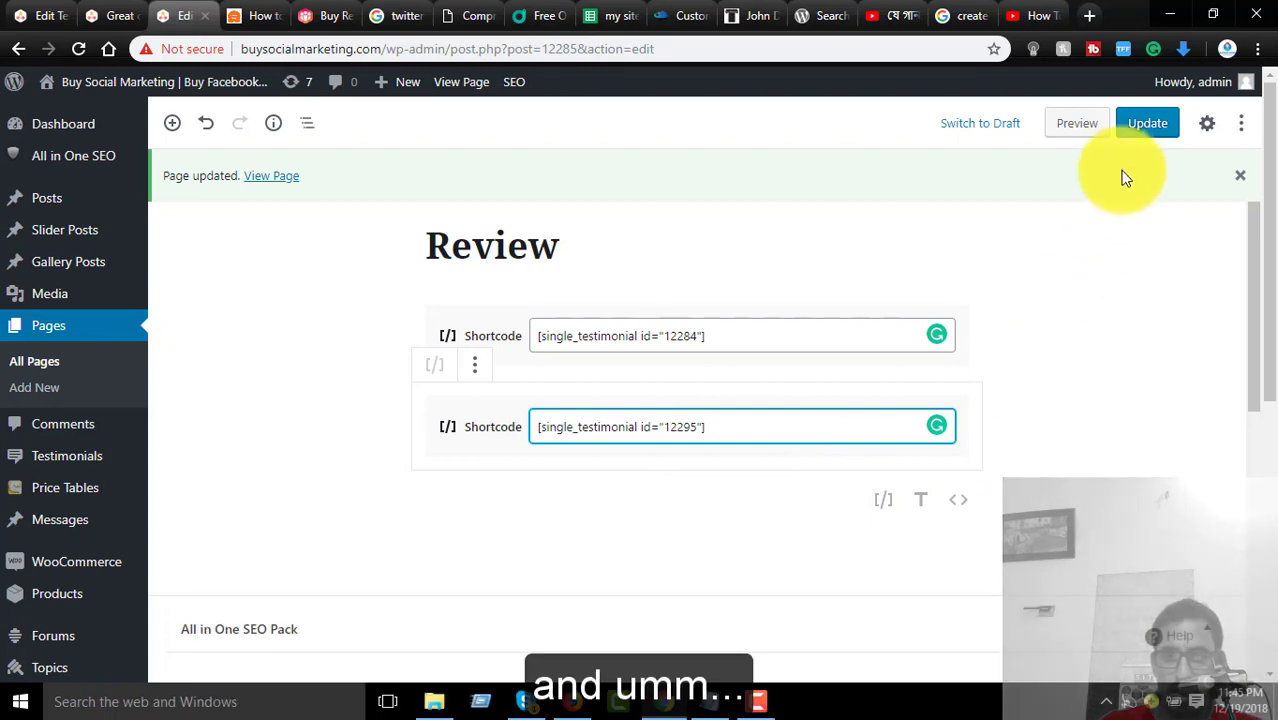
{"action": "left_click", "coordinate": [1141, 308]}
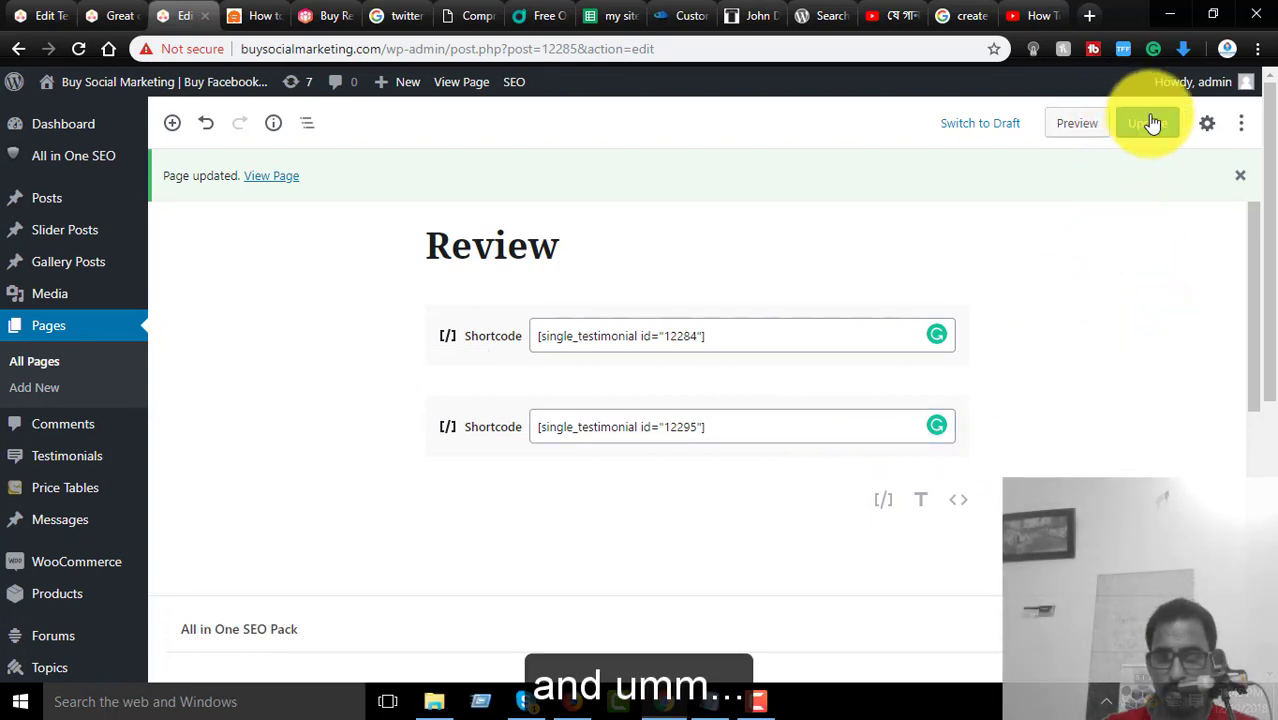
{"action": "left_click", "coordinate": [1148, 122]}
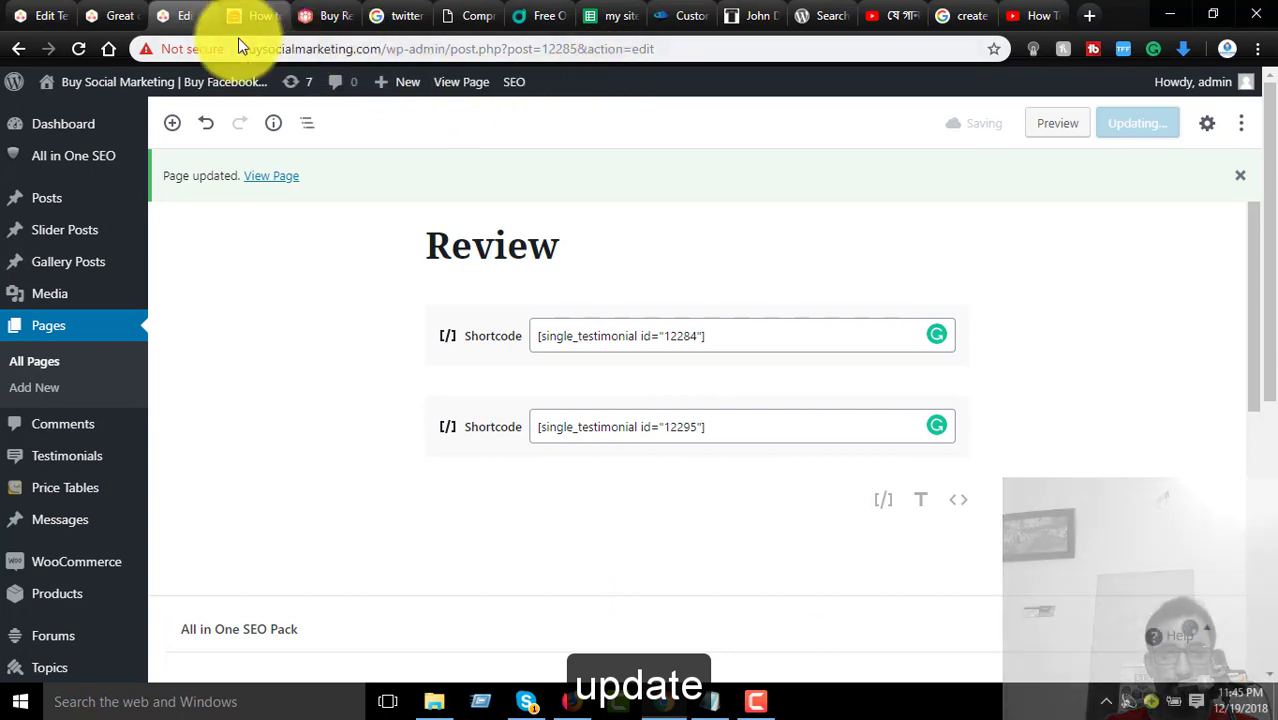
Open the updated Review page in a new tab and check the testimonials displayed on it.
{"action": "right_click", "coordinate": [271, 185]}
{"action": "left_click", "coordinate": [313, 193]}
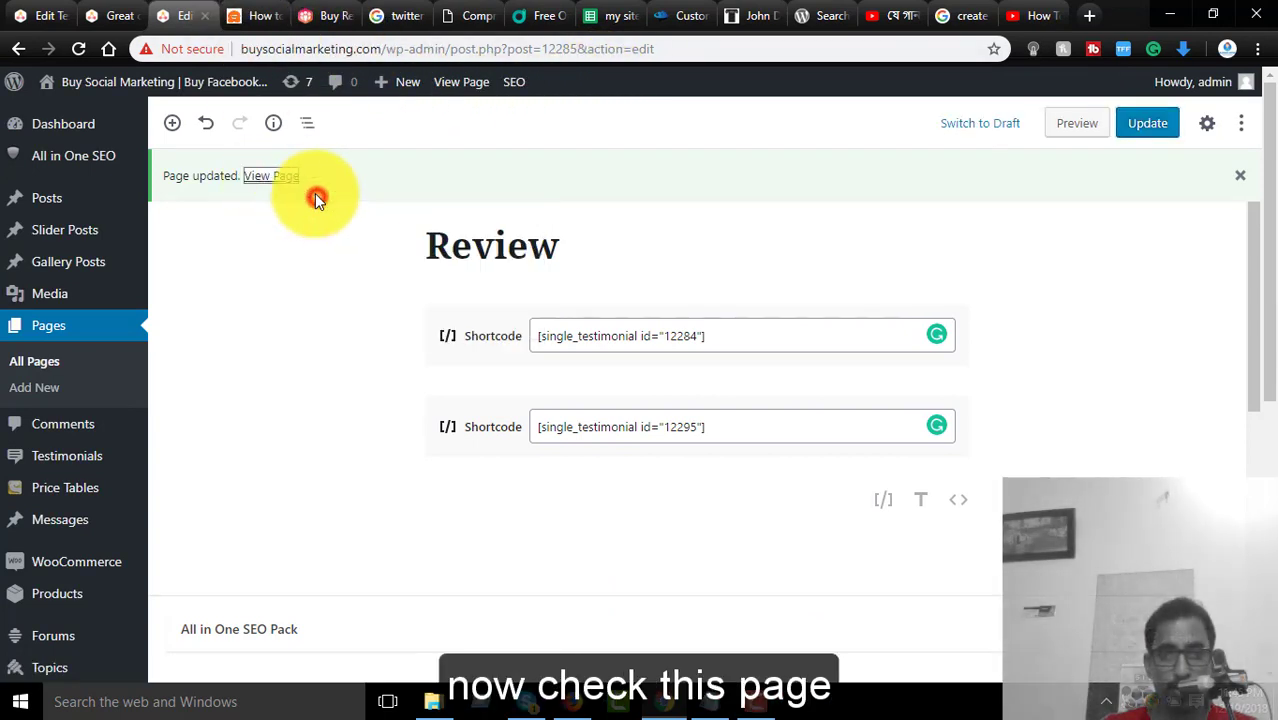
{"action": "key", "text": "ctrl+Tab"}
{"action": "scroll", "coordinate": [260, 450], "scroll_direction": "down", "scroll_amount": 2}
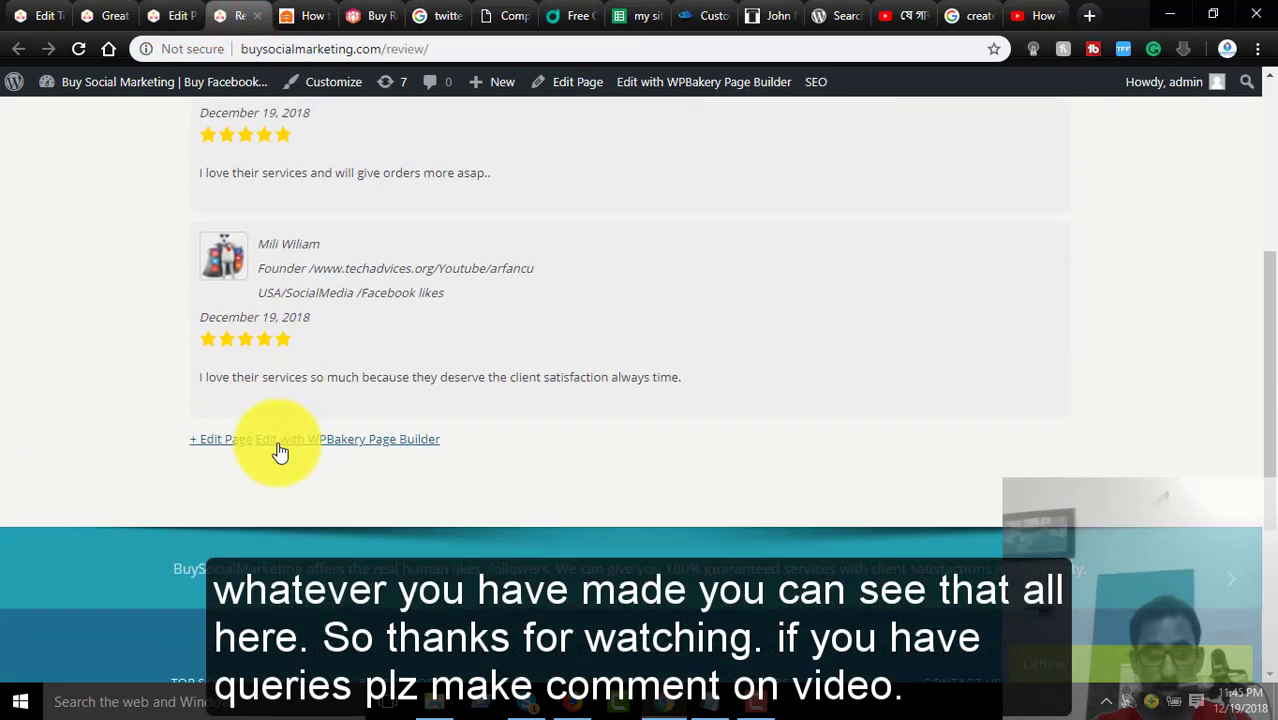